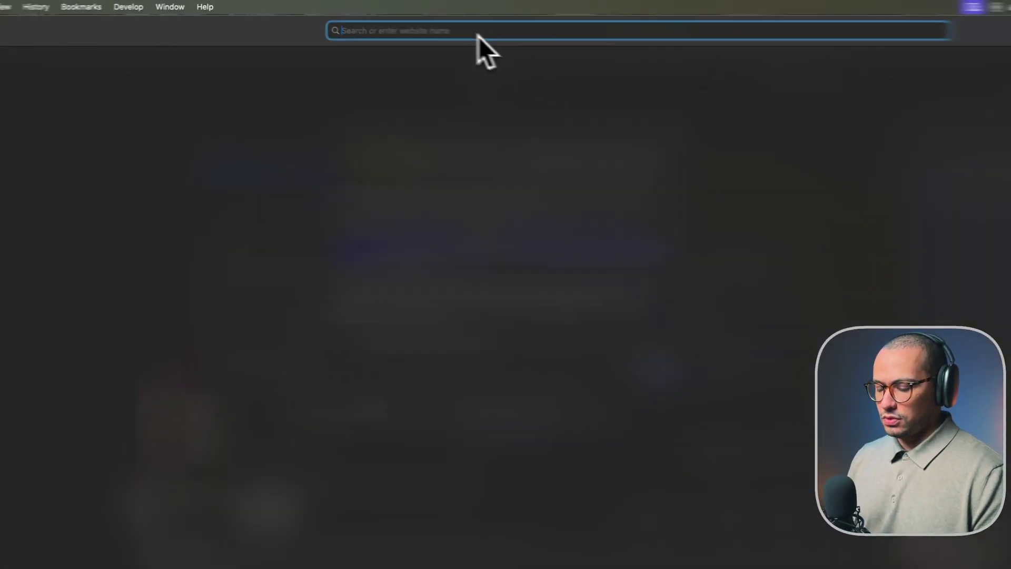
Load the notebooklm site and create a new untitled notebook.
type("notebooklm")
key("Return")
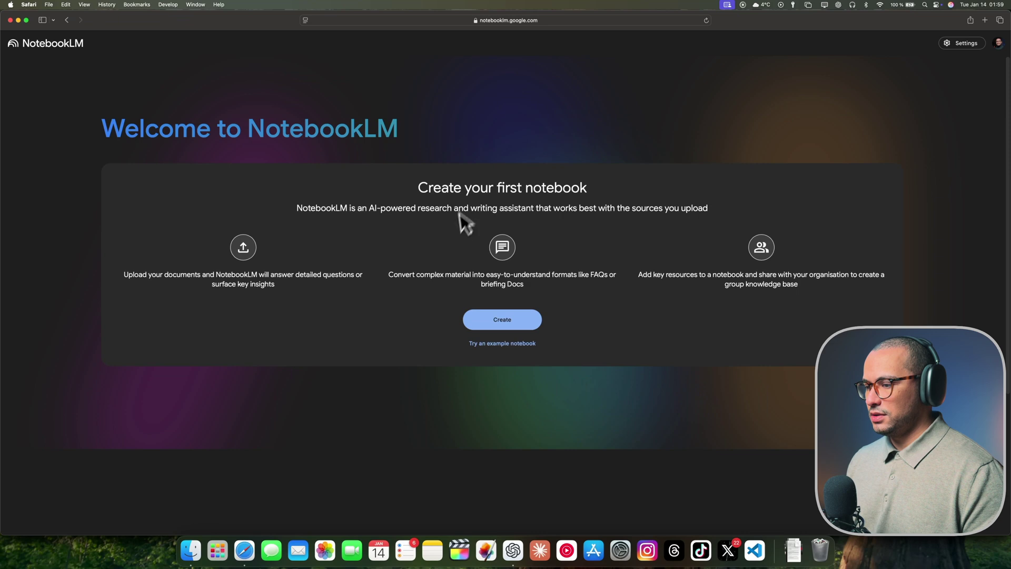
left_click(512, 317)
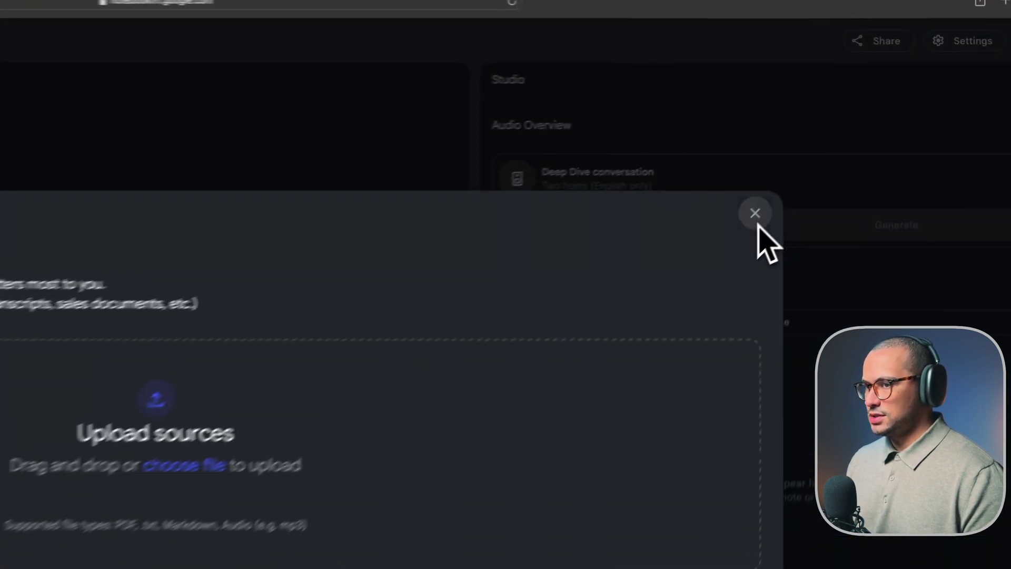
Dismiss Add sources and rename the notebook to 'Improve Faorucky AI Tech Youtube channel'.
left_click(844, 141)
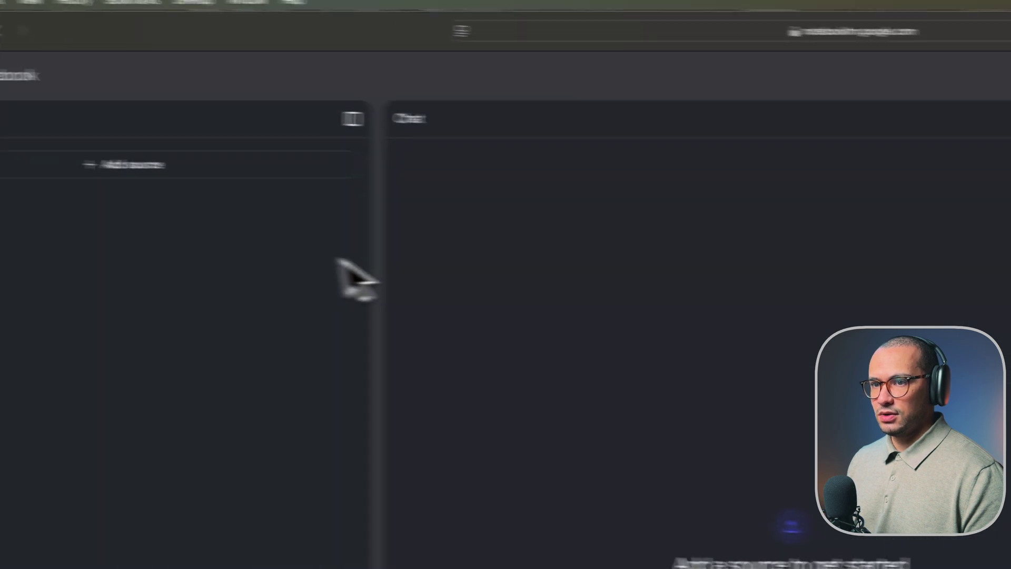
left_click(154, 93)
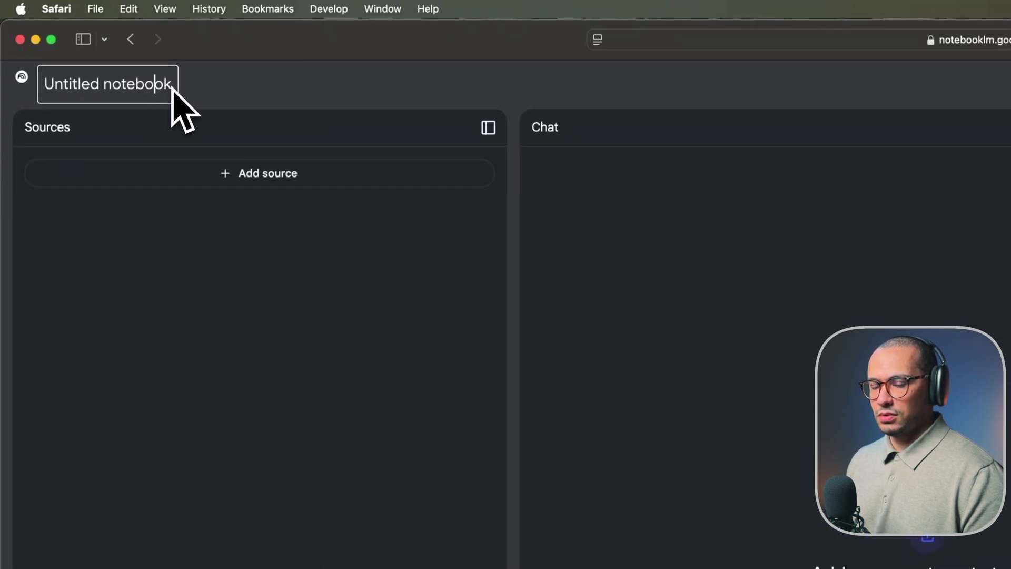
key("super+a")
key("BackSpace")
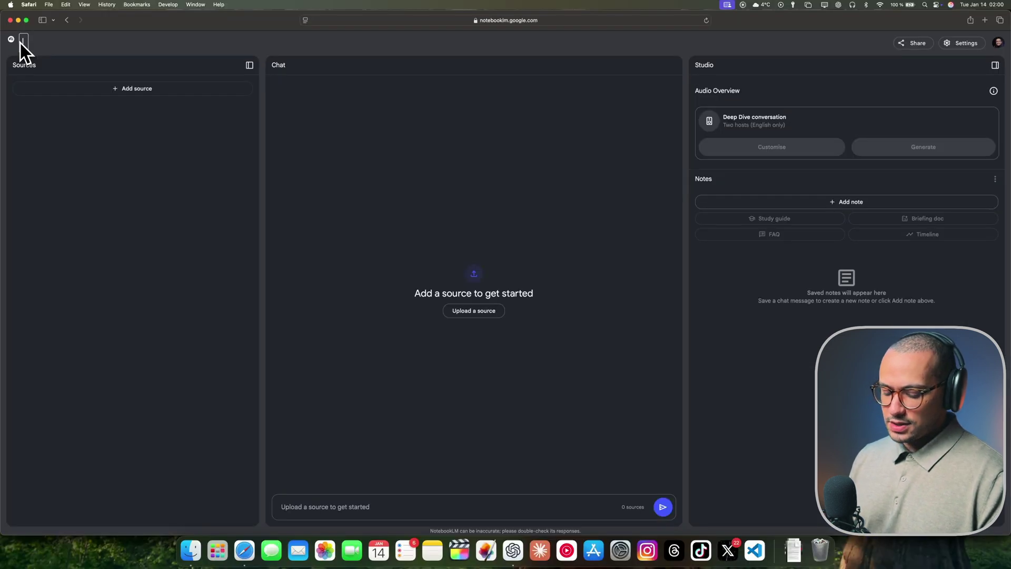
type("Improve Faorucky ")
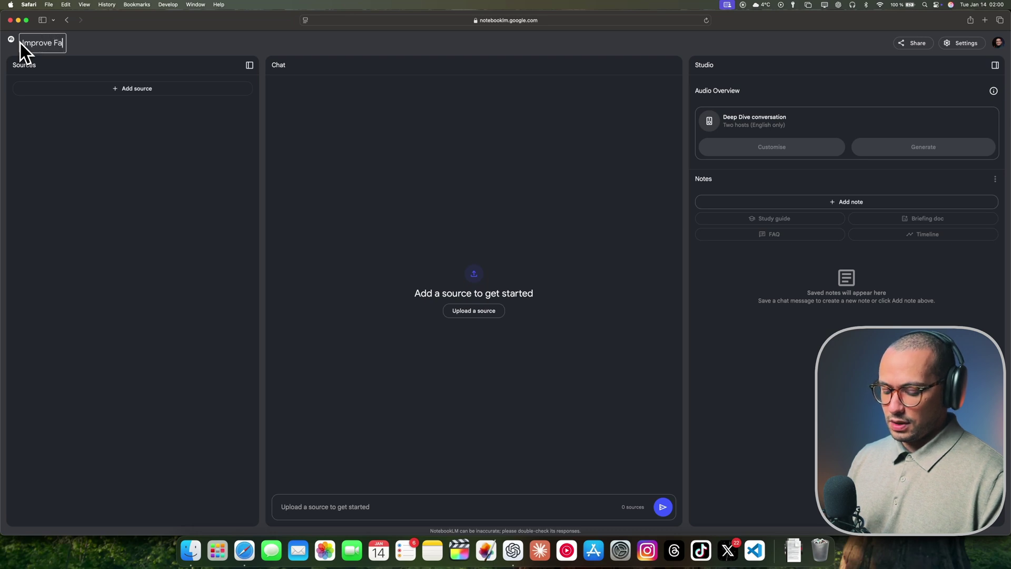
type("AI Tech Youtube channel")
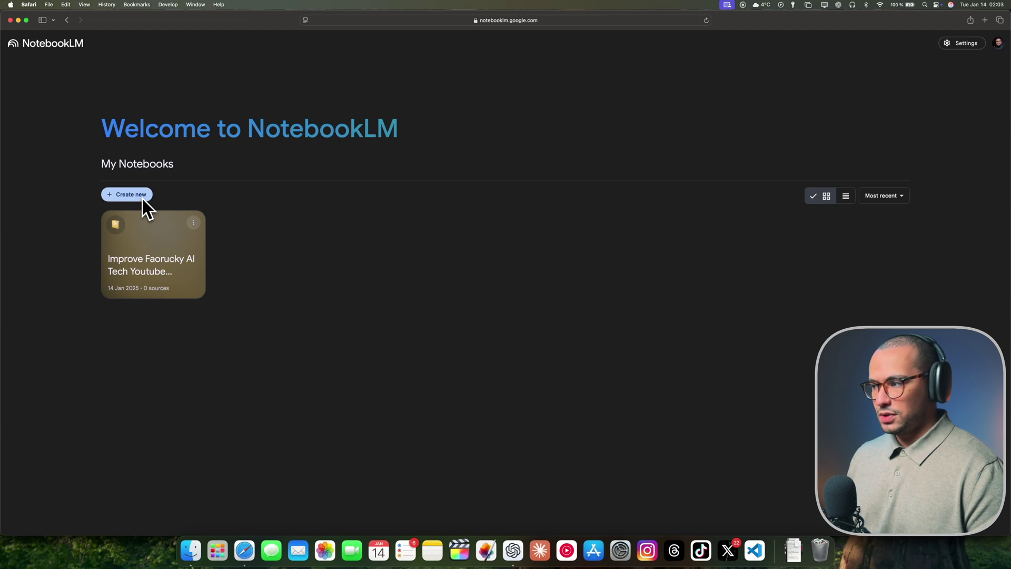
Glance at the Most recent sort options, then reopen the Improve Faorucky notebook card.
left_click(883, 198)
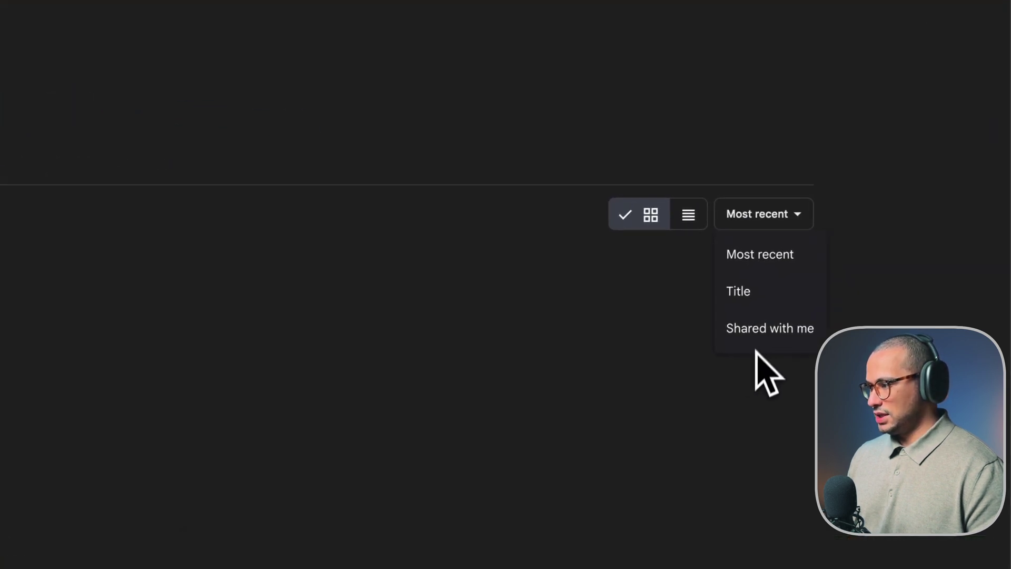
left_click(548, 271)
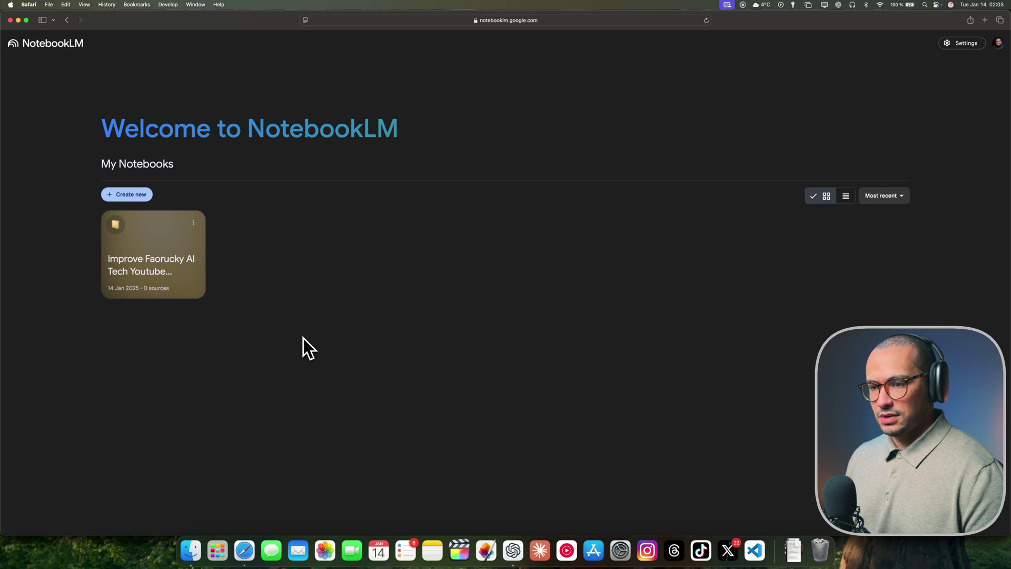
left_click(161, 264)
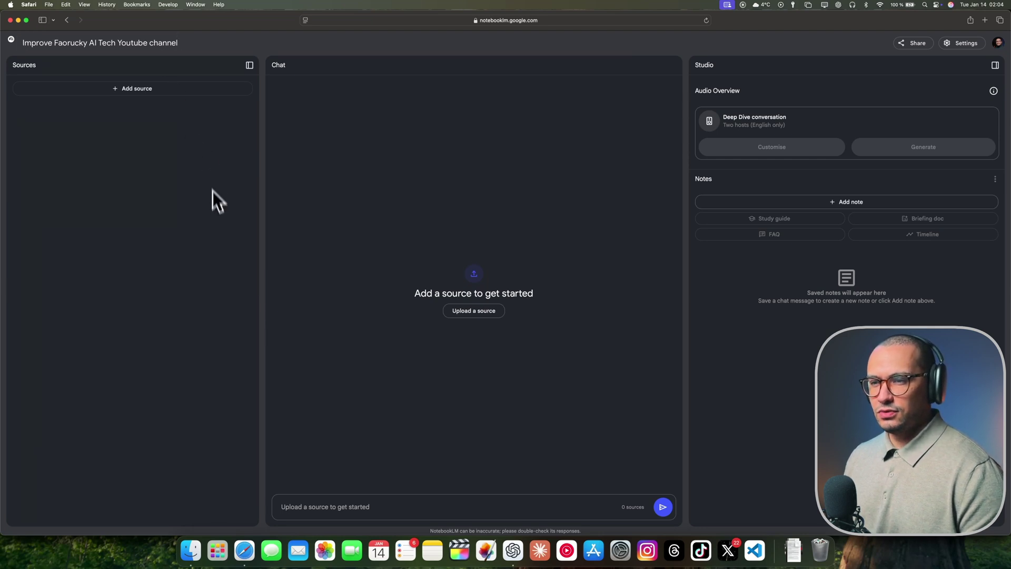
Append 'in 2025' to the end of the notebook title.
left_click(178, 45)
type("in ")
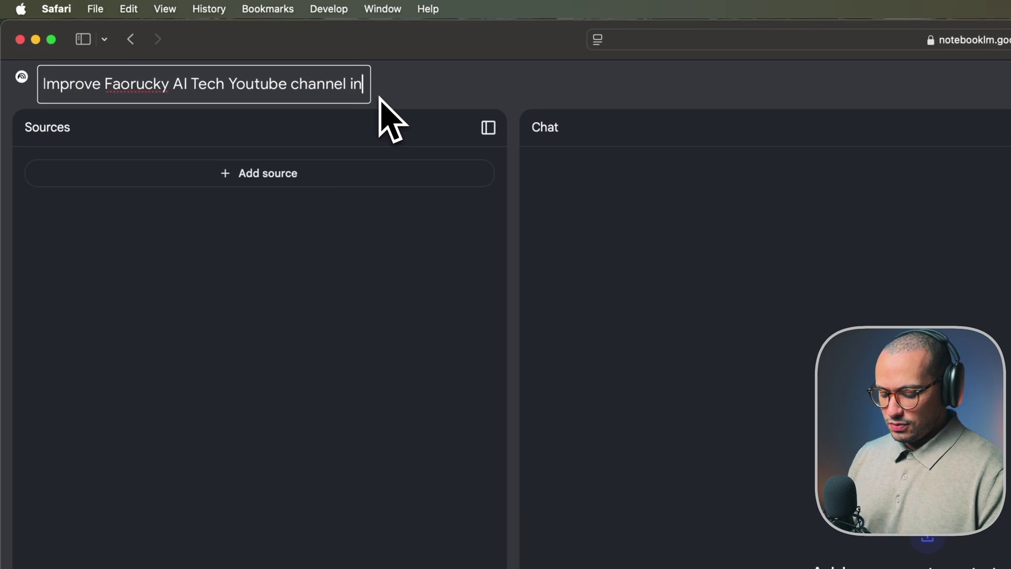
type("2025")
key("Return")
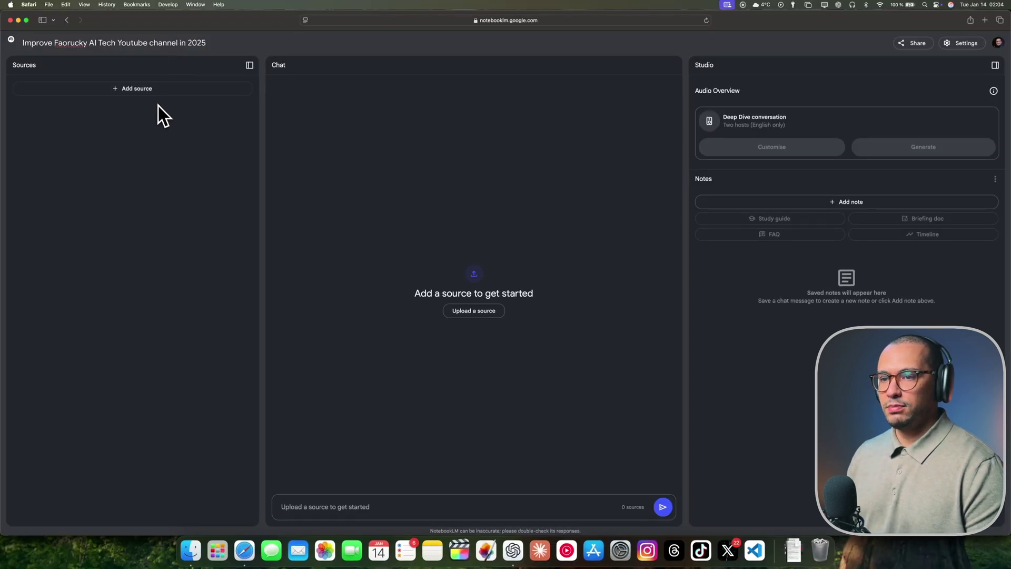
Add the Stop Copy-Pasting video's YouTube share link as a source, which fails to import.
left_click(165, 95)
left_click(476, 317)
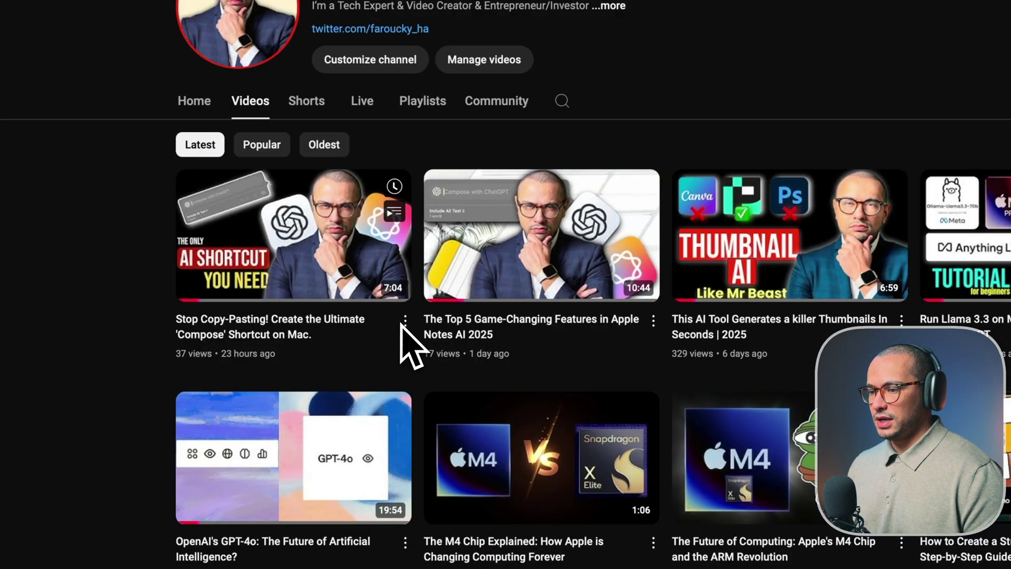
left_click(404, 321)
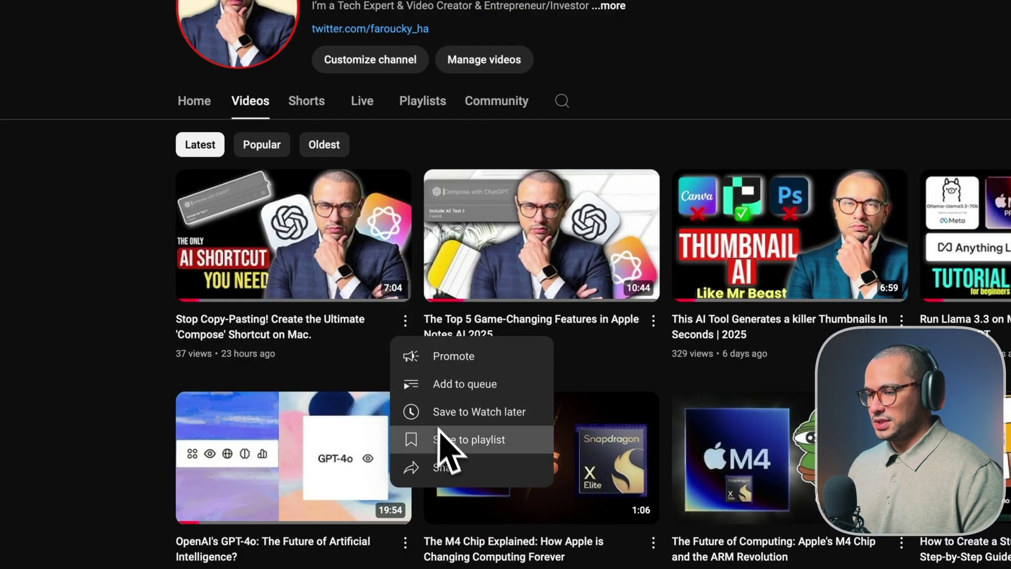
left_click(446, 466)
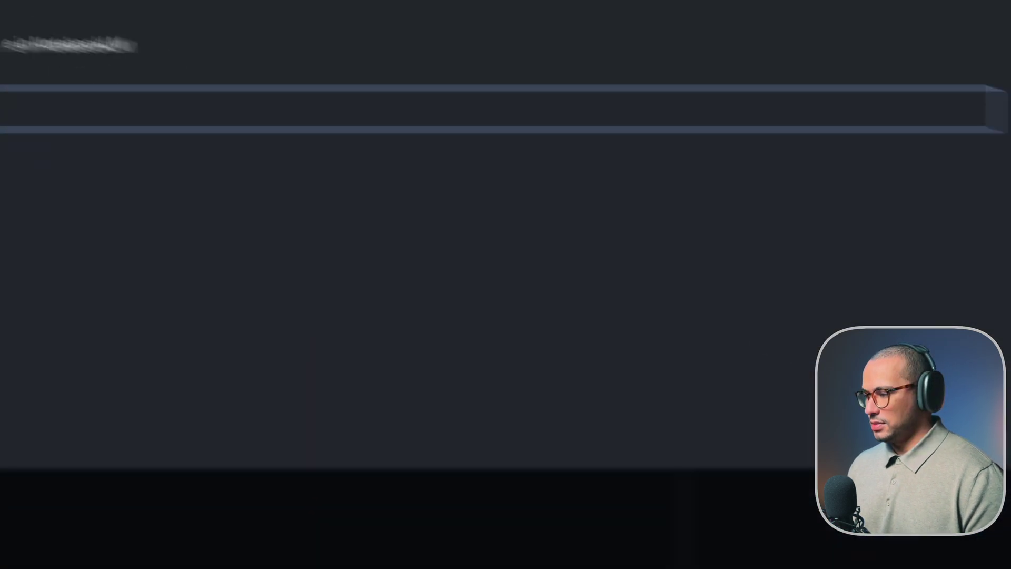
left_click(686, 360)
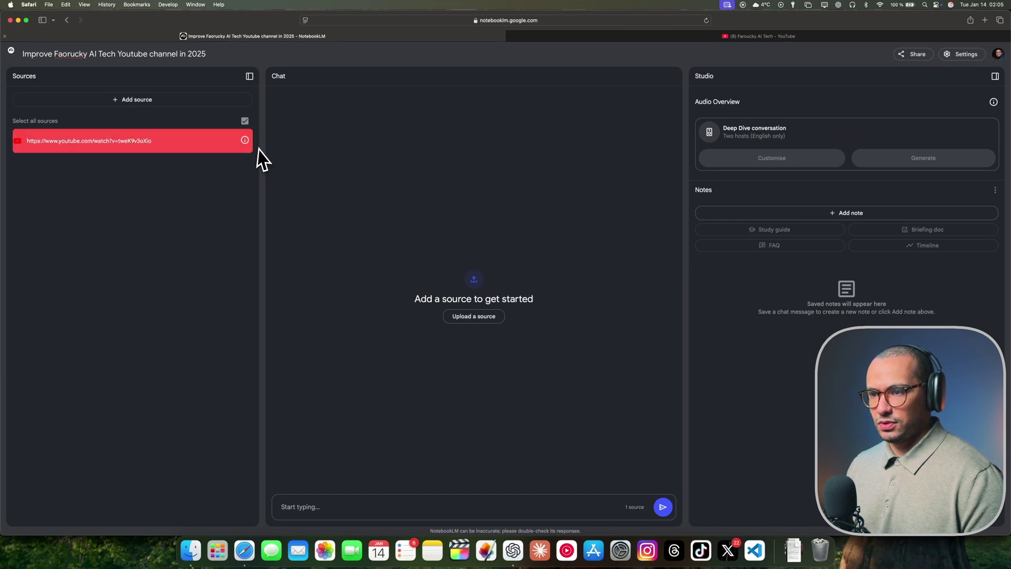
mouse_move(245, 141)
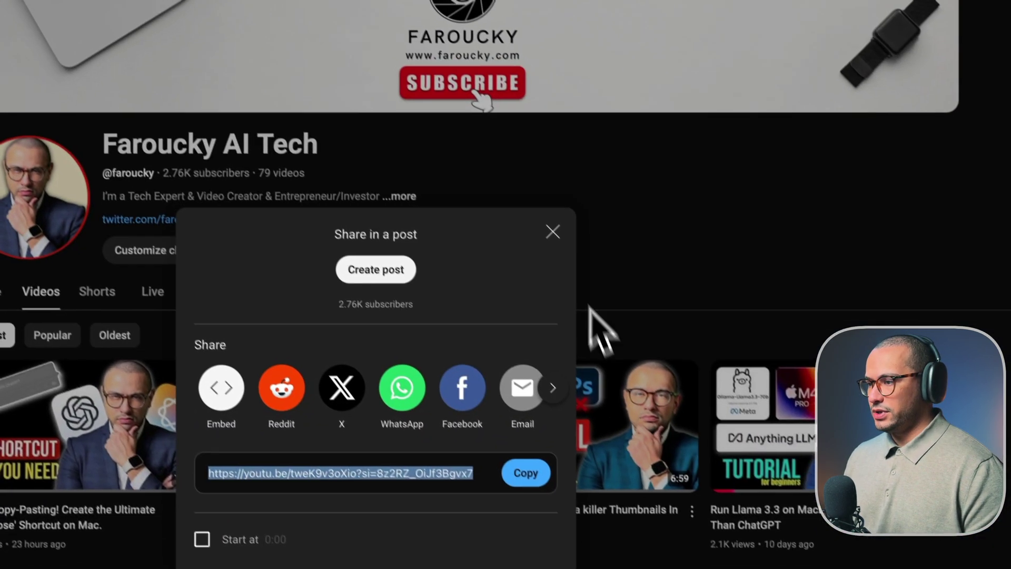
Search YouTube for 'start youtube un 2025' and scroll through the results.
left_click(553, 232)
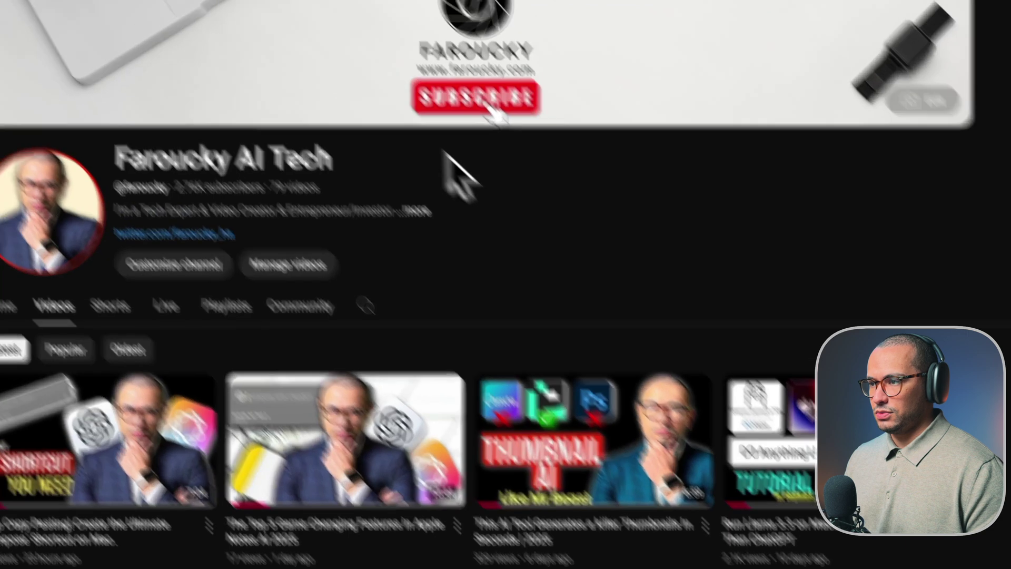
type("start")
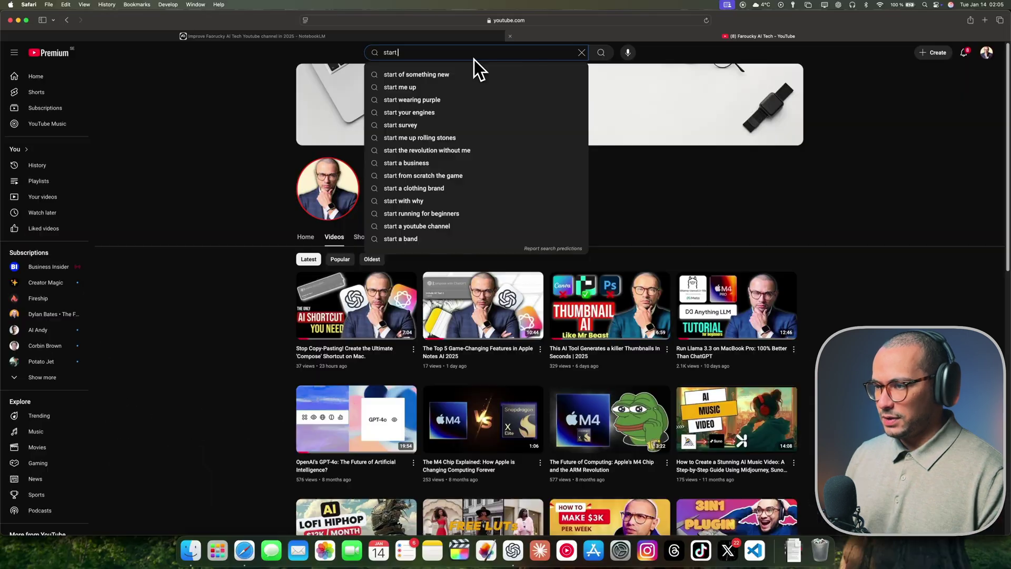
type(" youtube")
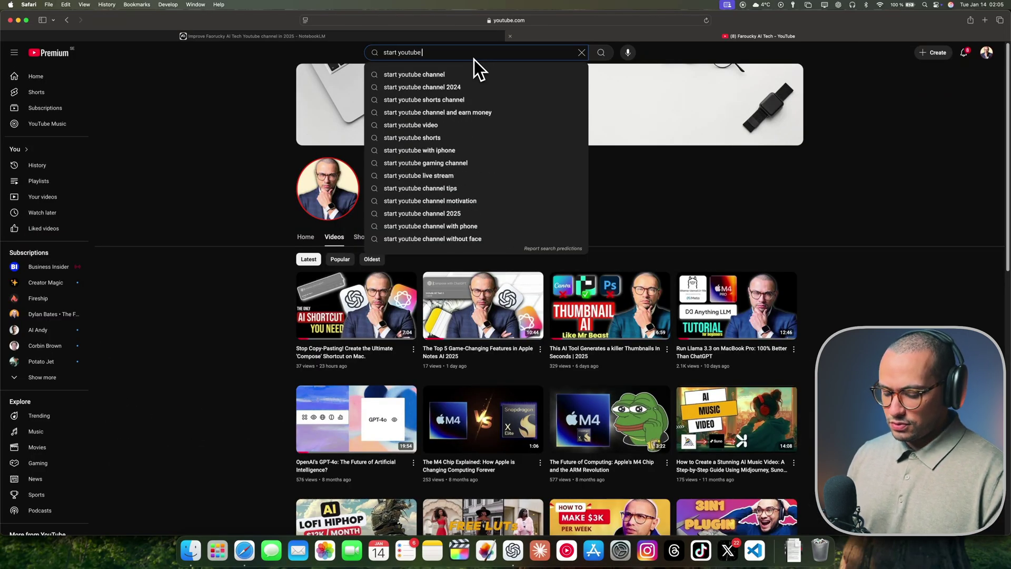
type(" un 2025")
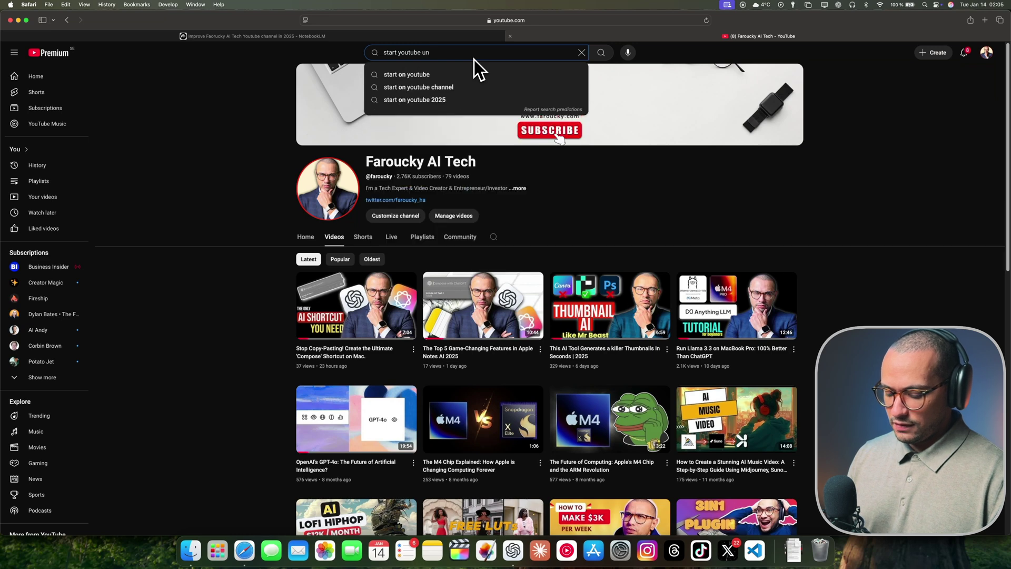
key("Return")
scroll(545, 169, "down", 4)
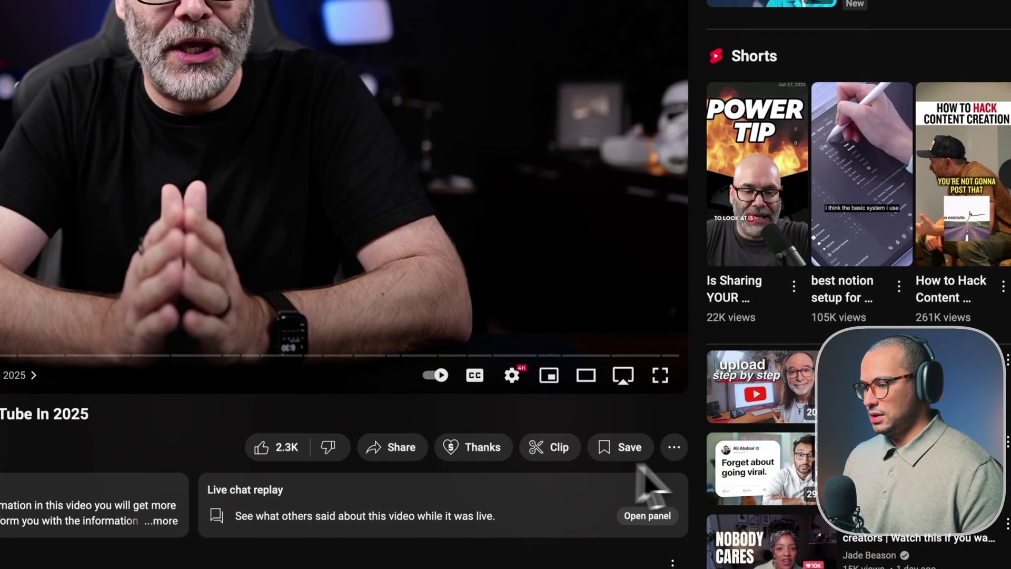
Add the How SMALL Channels video's share link to NotebookLM; it fails without a transcript.
left_click(379, 448)
left_click(420, 74)
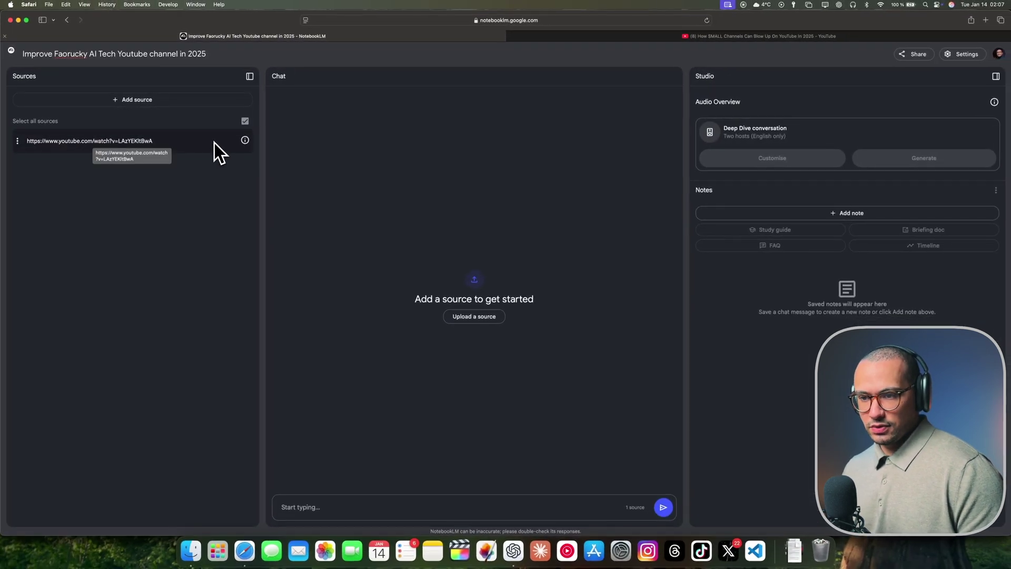
mouse_move(247, 143)
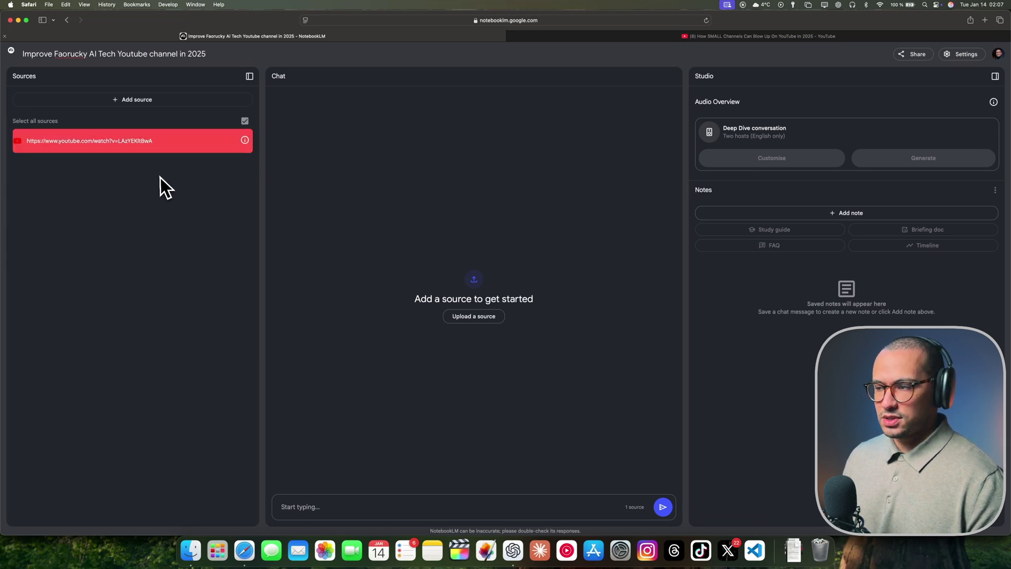
Search the web for 'youtube to mp3' and convert the video to MP3 on YTMP3.
left_click(985, 21)
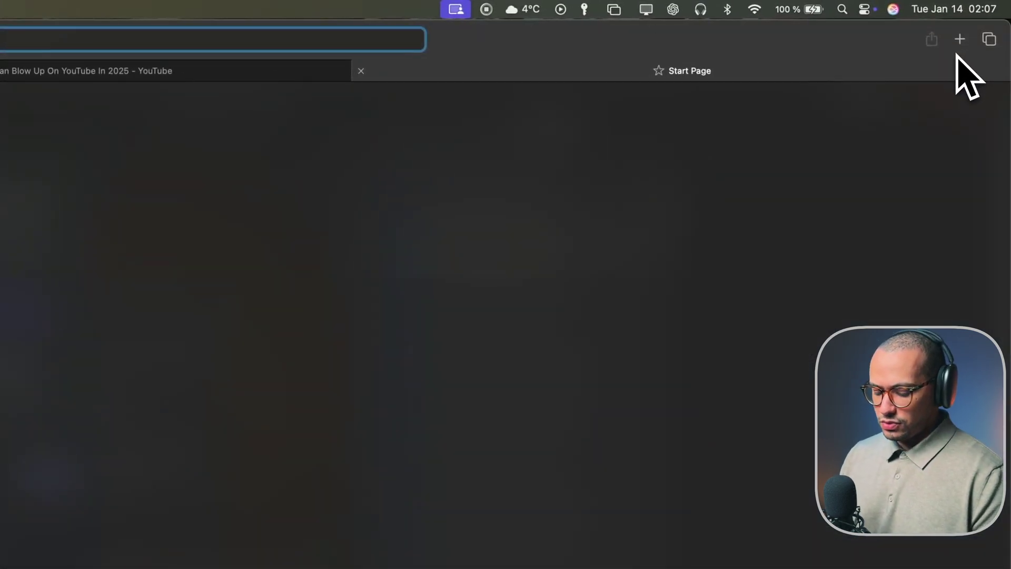
type("youtube to mp3")
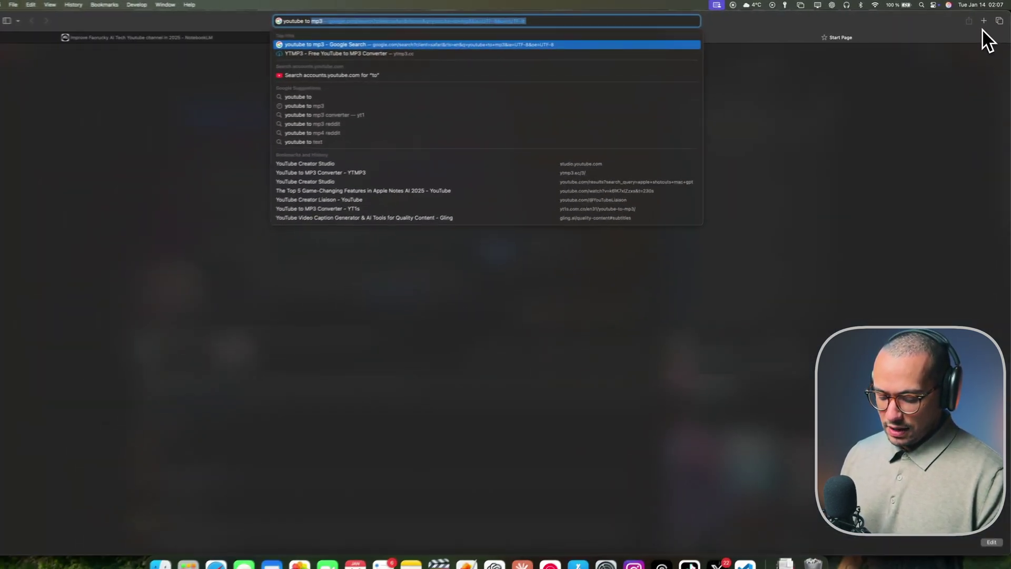
key("Return")
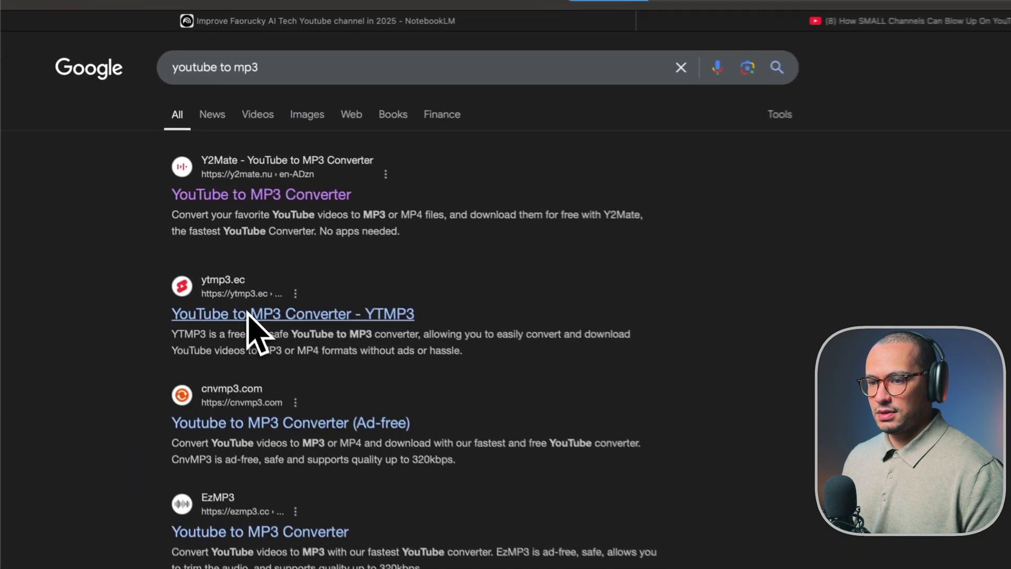
left_click(128, 184)
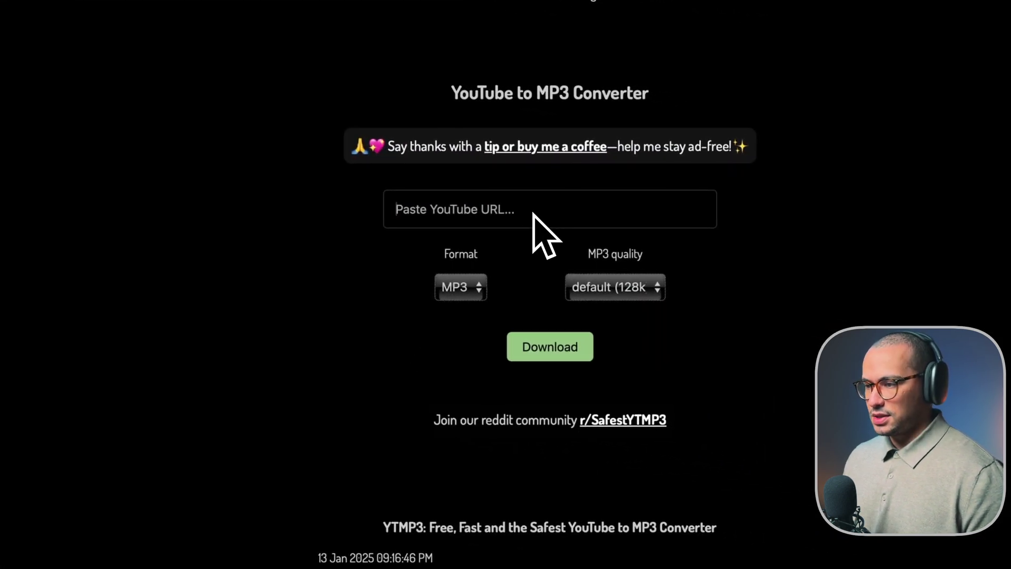
left_click(549, 349)
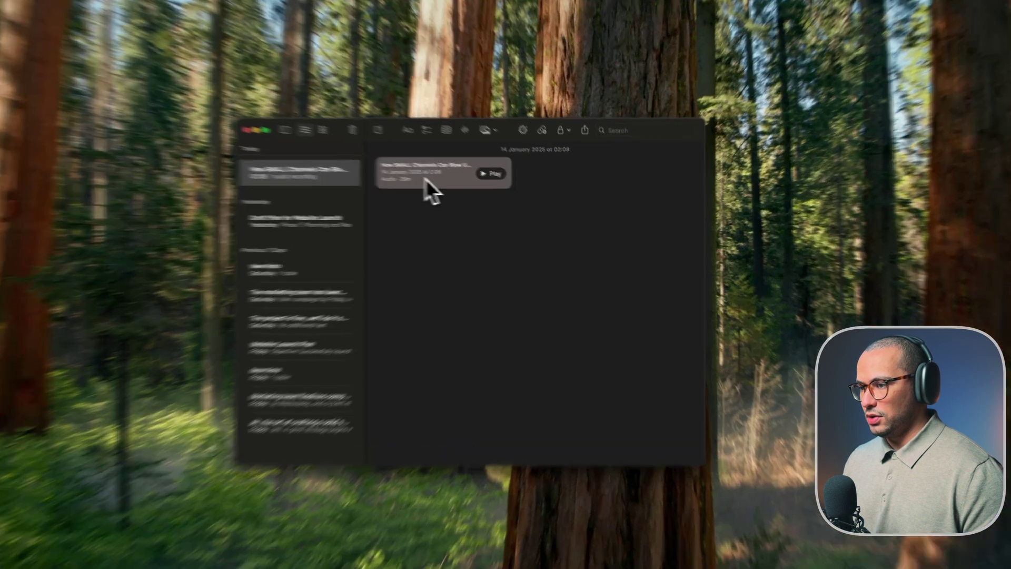
Play the audio recording's transcript in Apple Notes, copy it, and paste it into TextEdit.
left_click(457, 187)
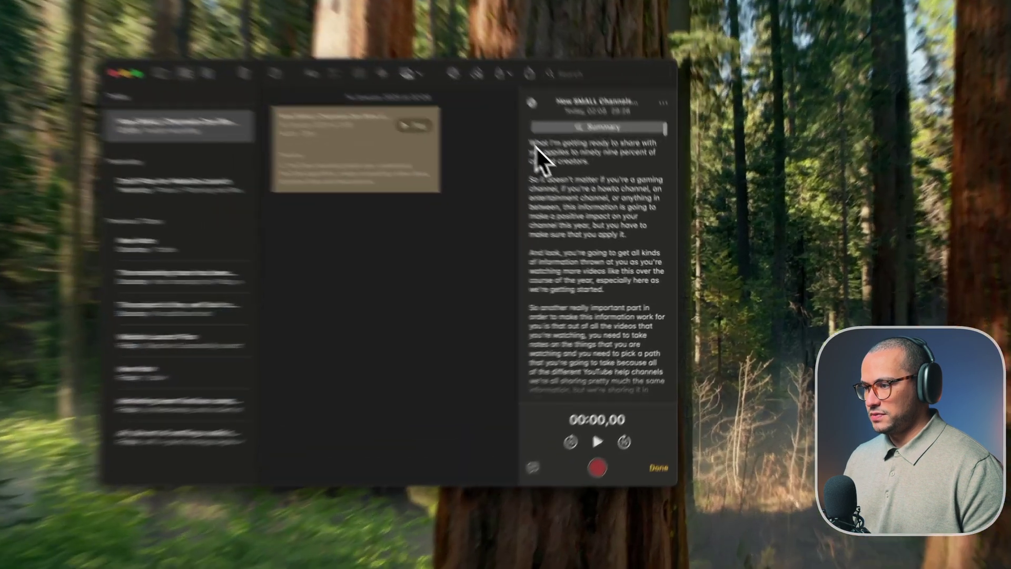
key("space")
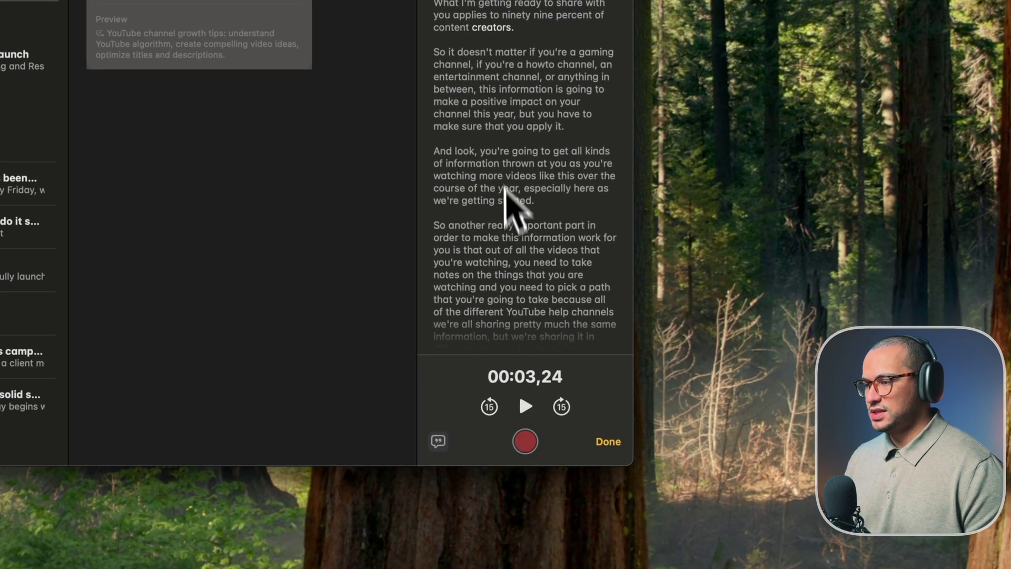
scroll(507, 173, "down", 6)
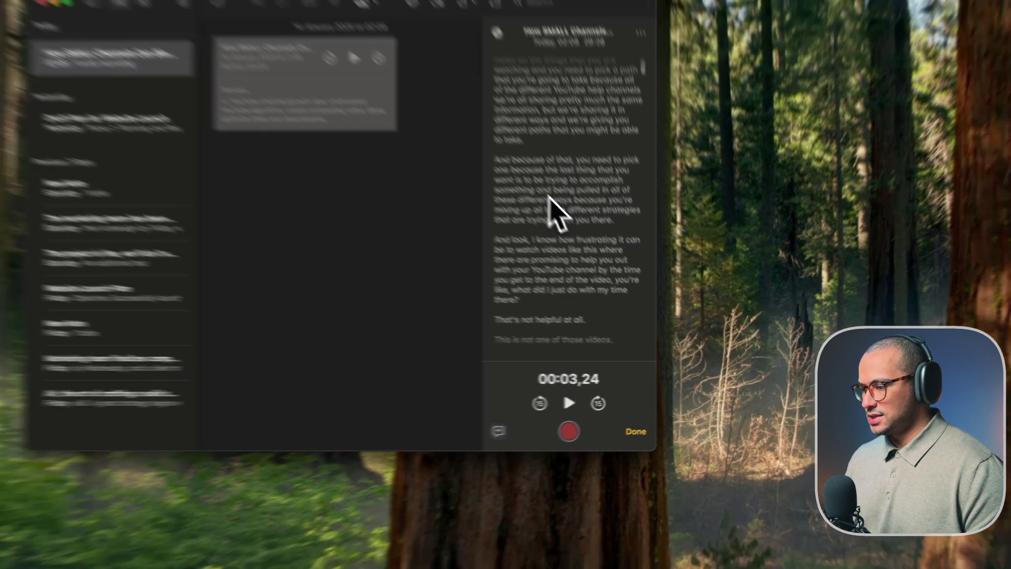
scroll(619, 258, "up", 6)
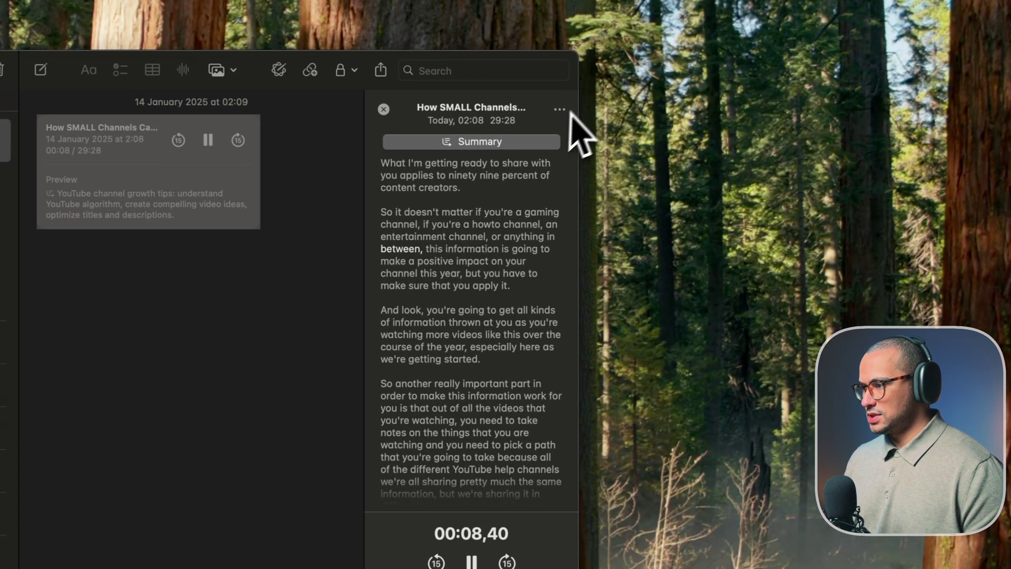
left_click(682, 164)
left_click(630, 239)
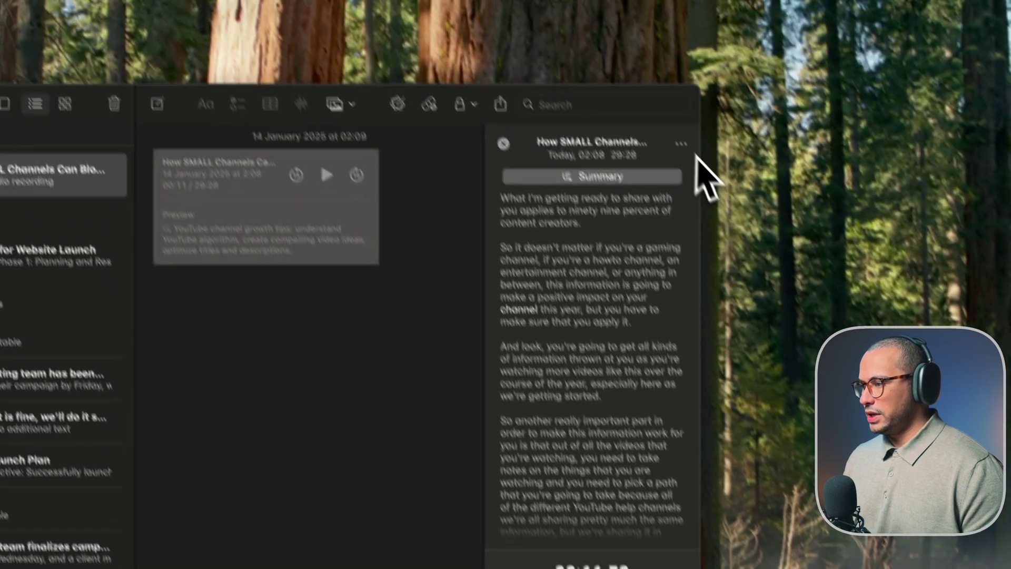
left_click(682, 145)
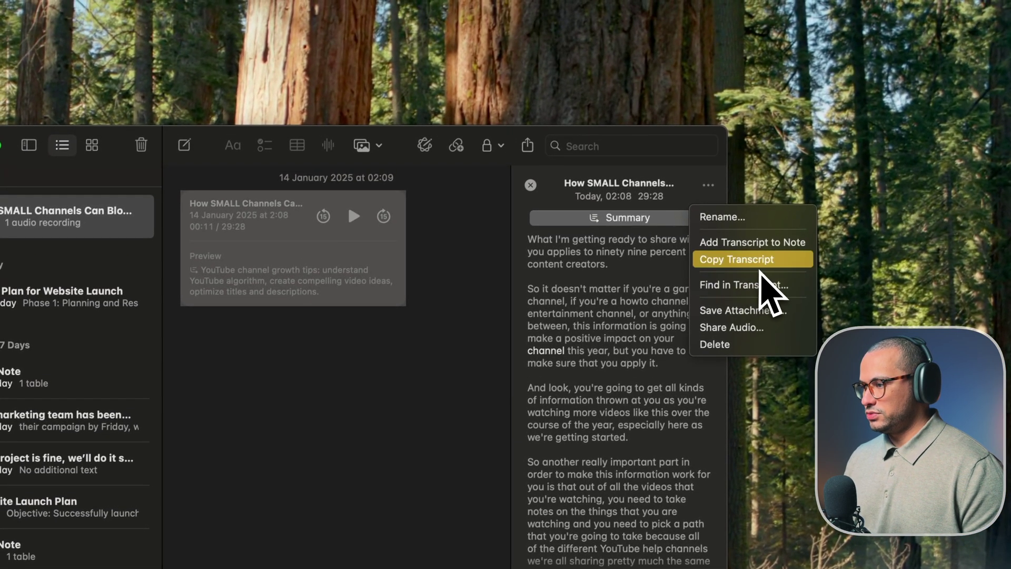
key("super+space")
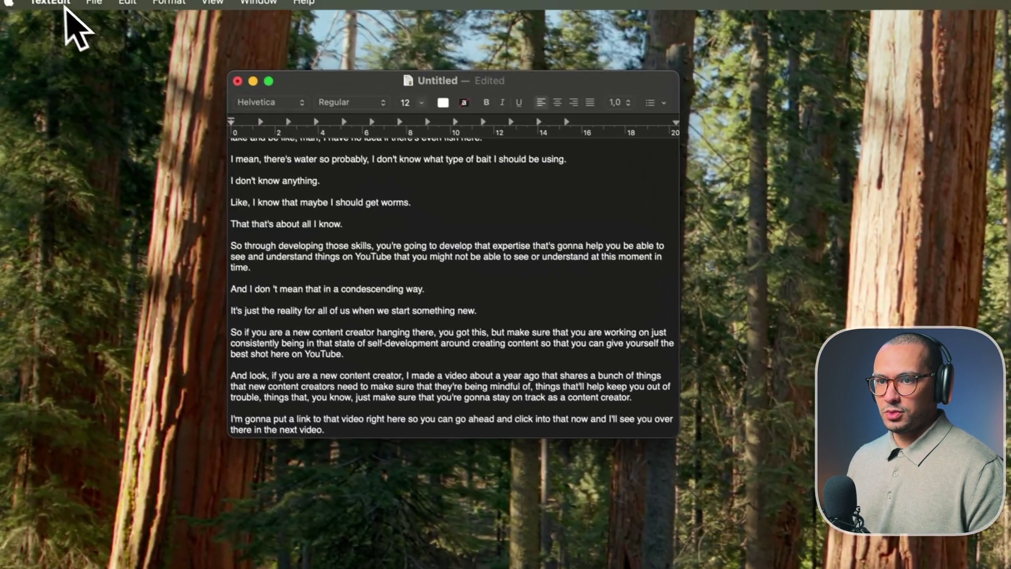
Save the transcript under a 'Sour…' file name, then discard the untitled TextEdit document.
left_click(62, 9)
key("super+s")
type("Sour")
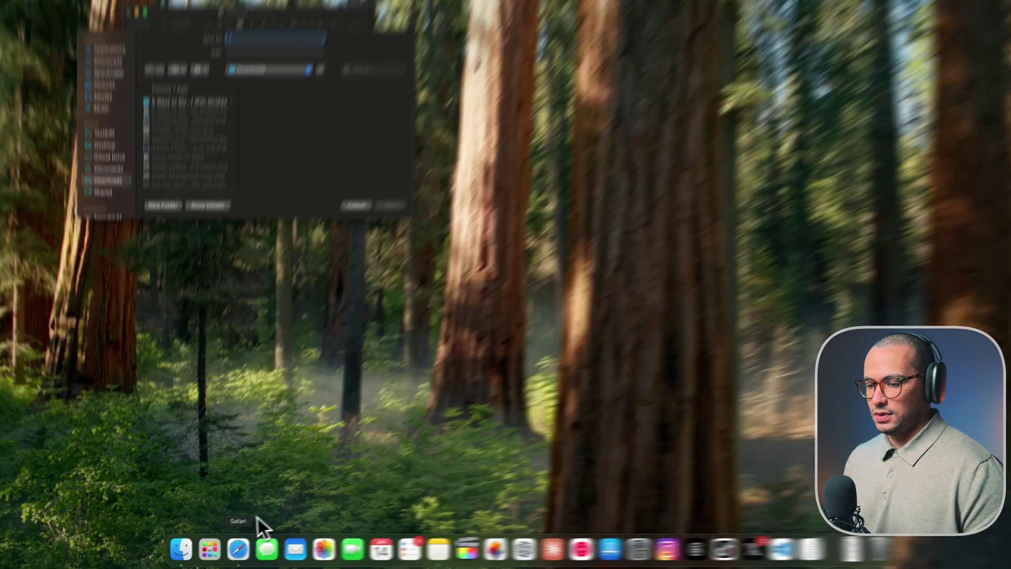
left_click(231, 550)
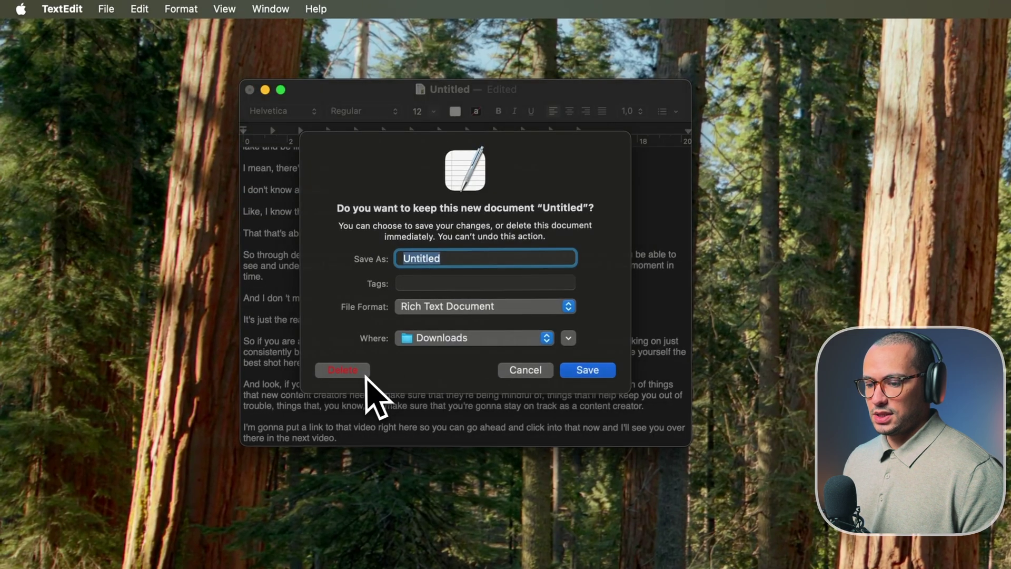
left_click(345, 351)
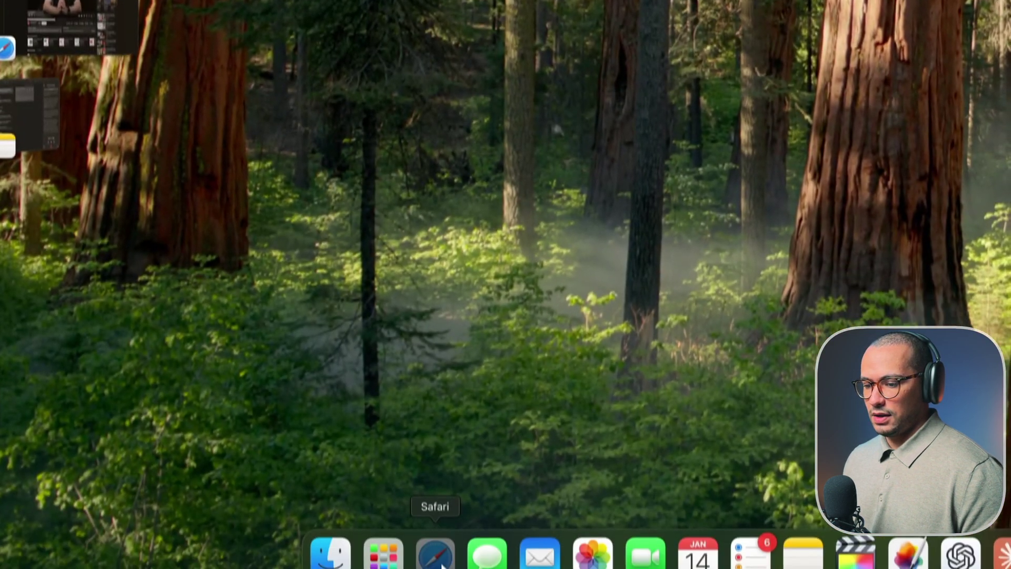
Remove the failed YouTube source and drag the transcript PDF from Downloads in as the source.
left_click(442, 559)
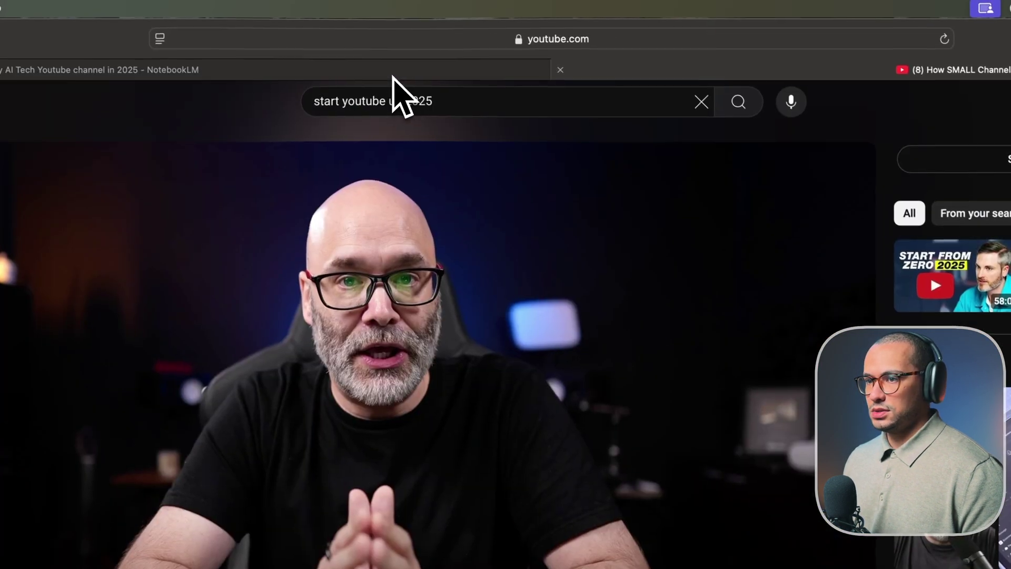
left_click(392, 76)
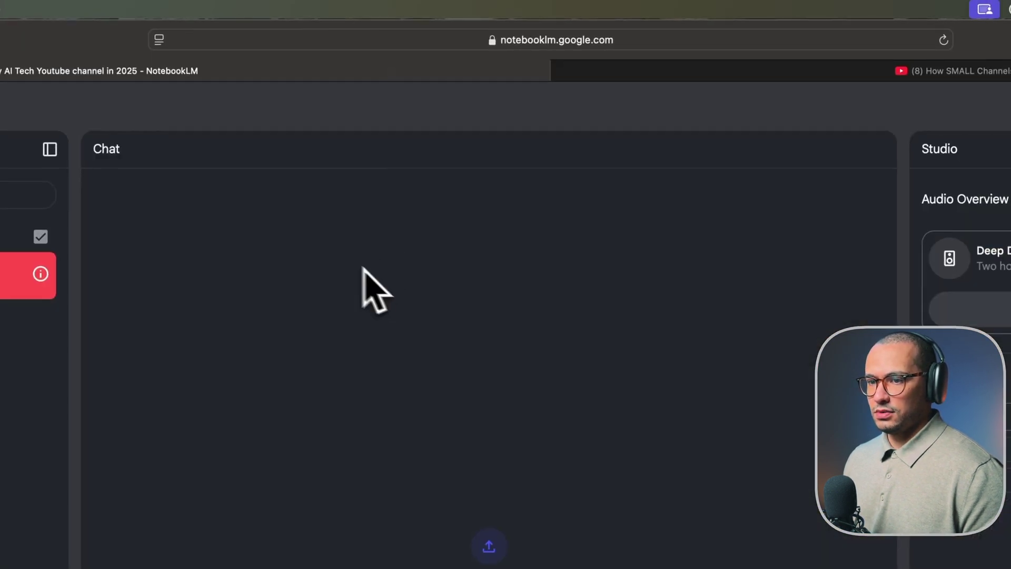
left_click(0, 275)
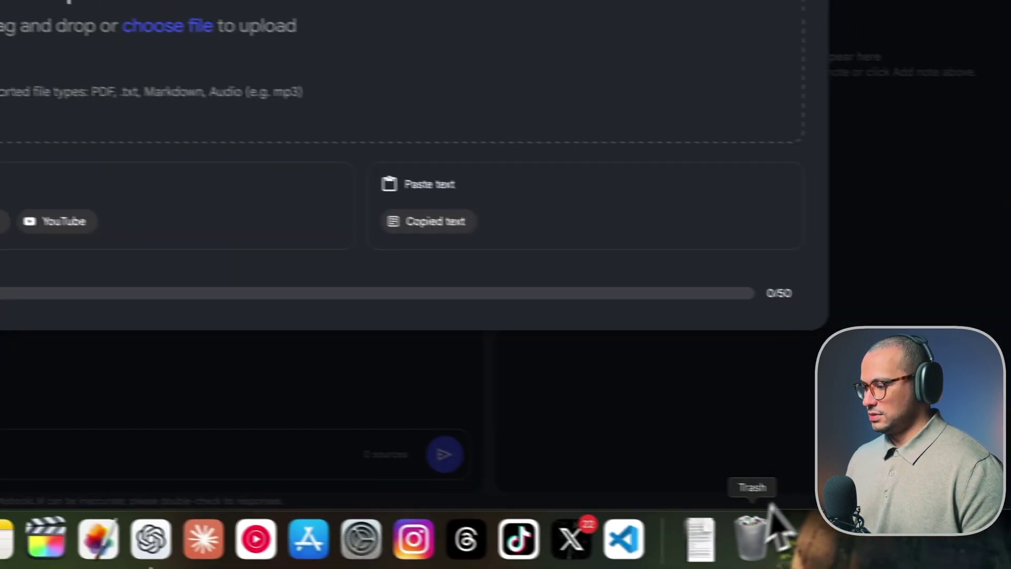
left_click(701, 538)
left_click_drag(704, 469, 377, 358)
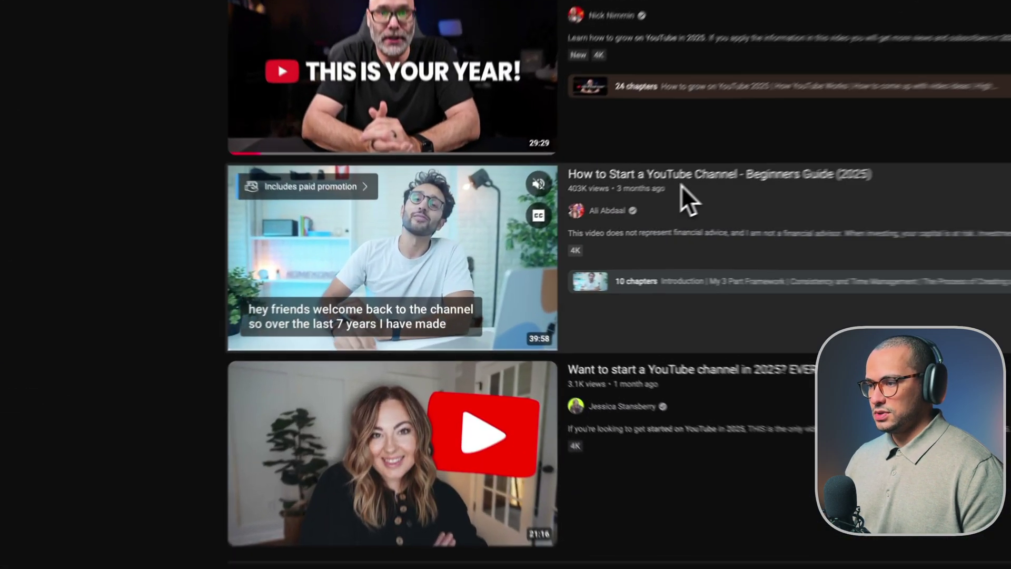
Open and pause the 'How to Start a YouTube Channel - Beginners Guide (2025)' video, then copy its share link.
left_click(574, 221)
left_click(637, 105)
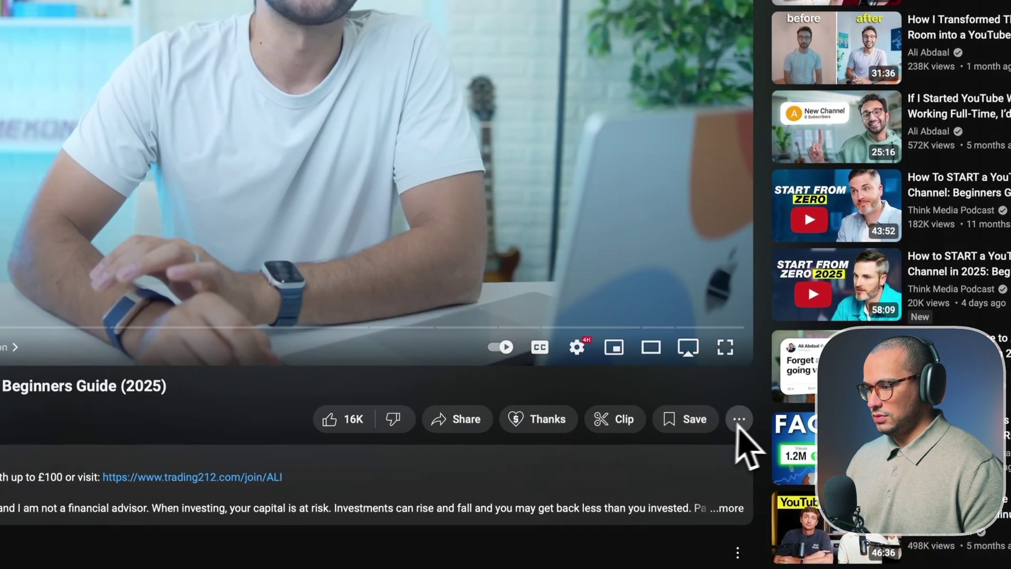
left_click(750, 424)
left_click(455, 419)
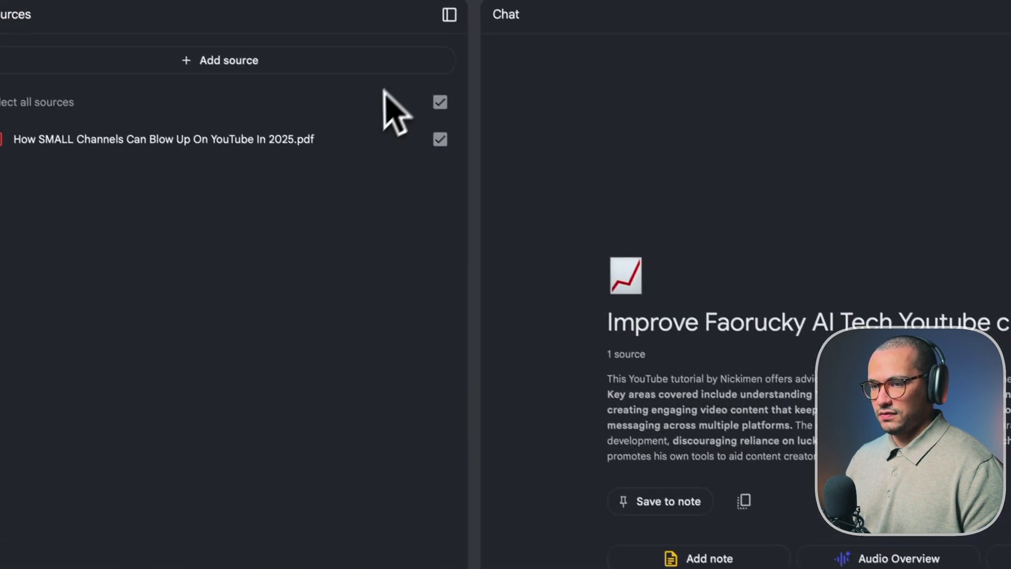
In NotebookLM, begin adding a YouTube link as a new source, then return to the YouTube page.
left_click(270, 134)
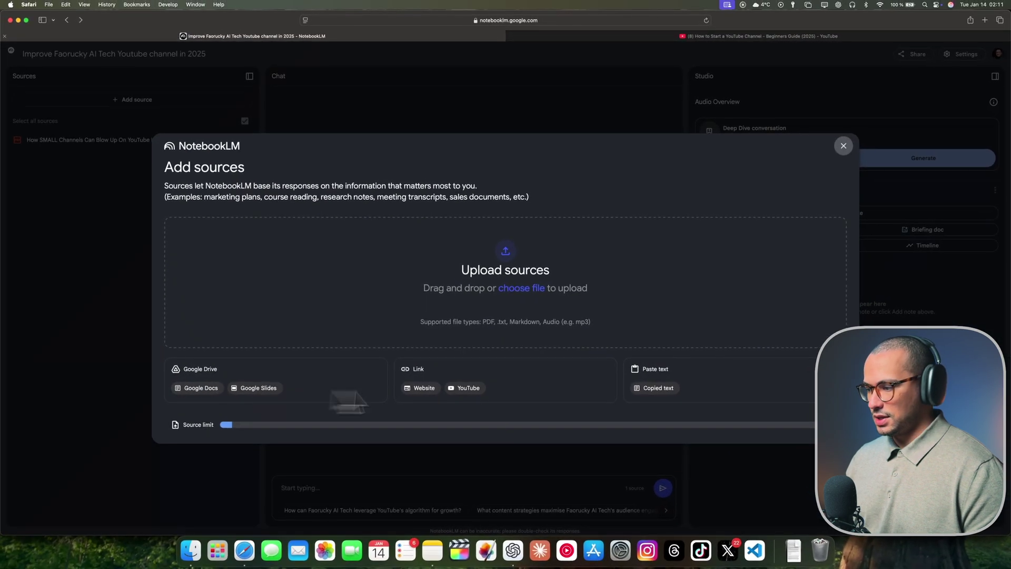
left_click(465, 388)
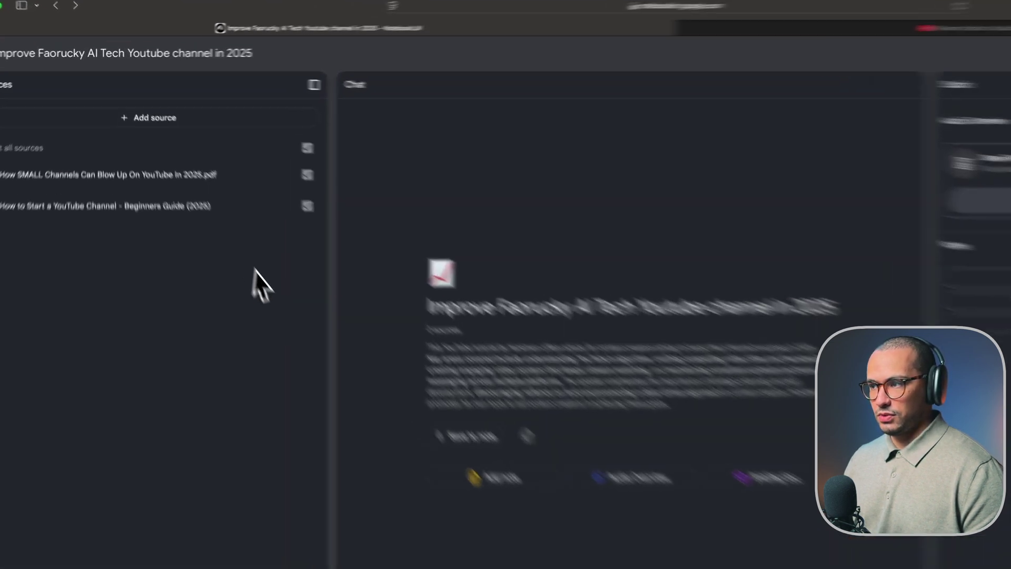
key("ctrl+Tab")
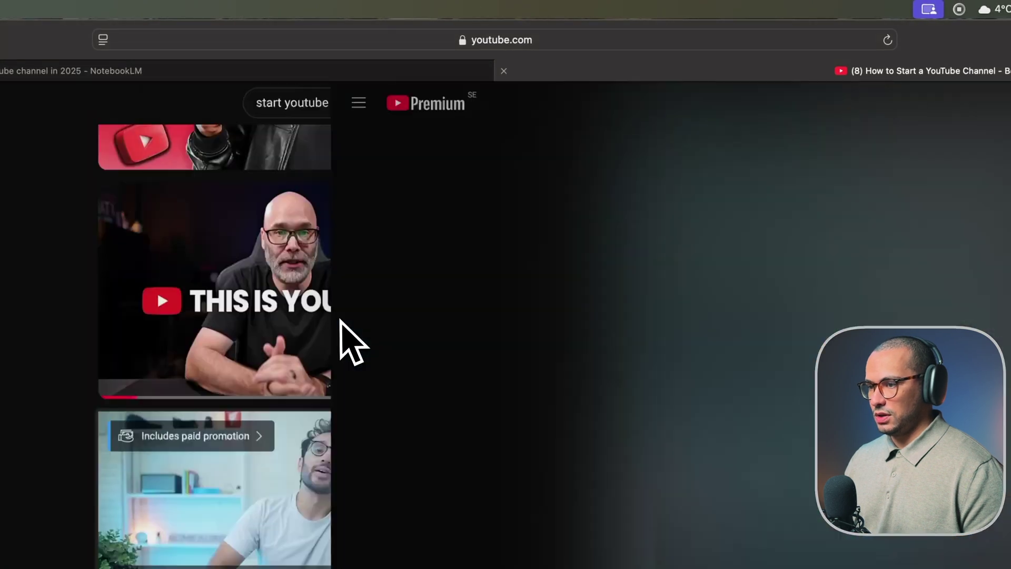
scroll(380, 406, "down", 8)
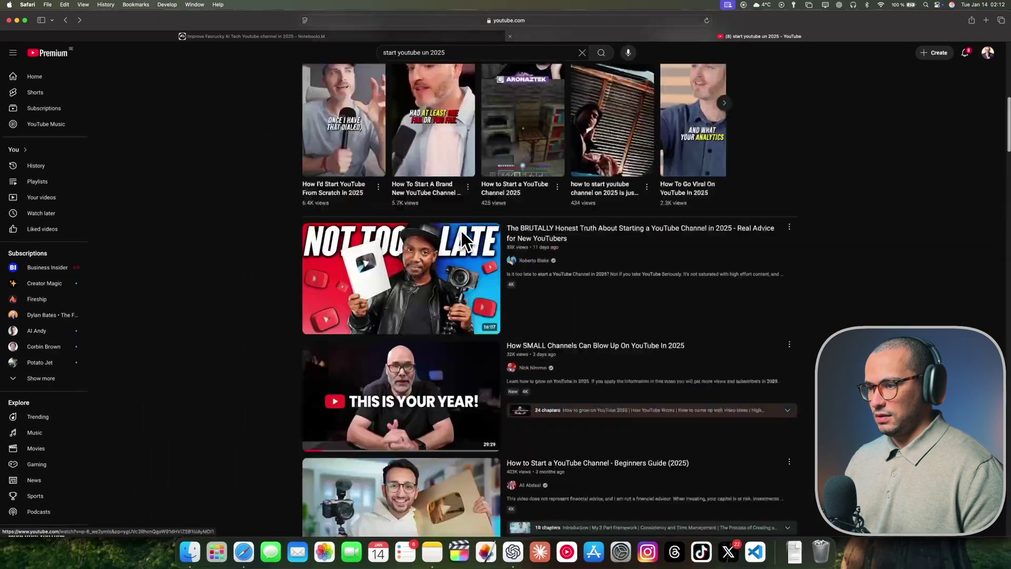
Find the 'If I Started A YouTube Channel' video and copy its share link.
scroll(462, 229, "up", 10)
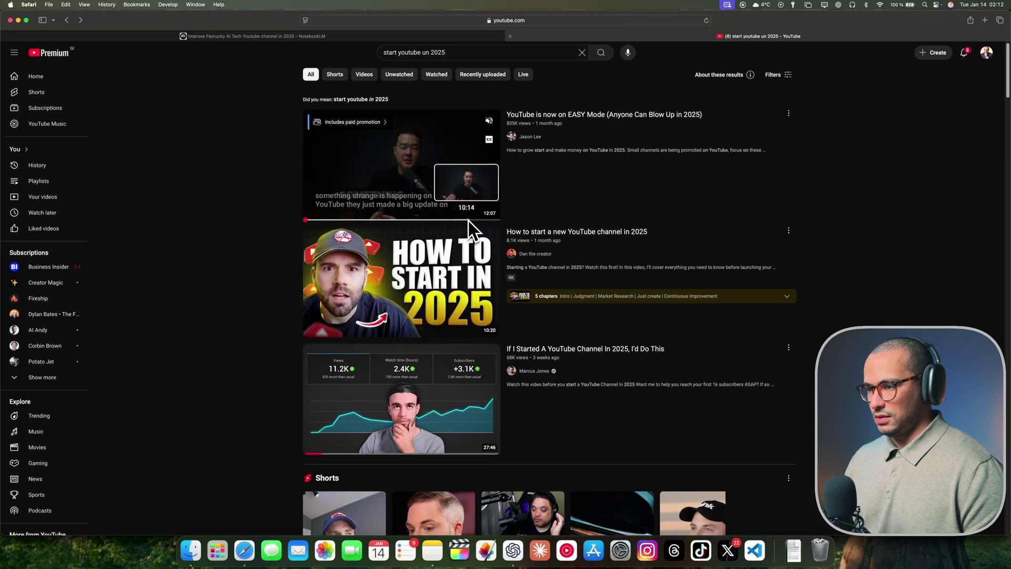
mouse_move(495, 258)
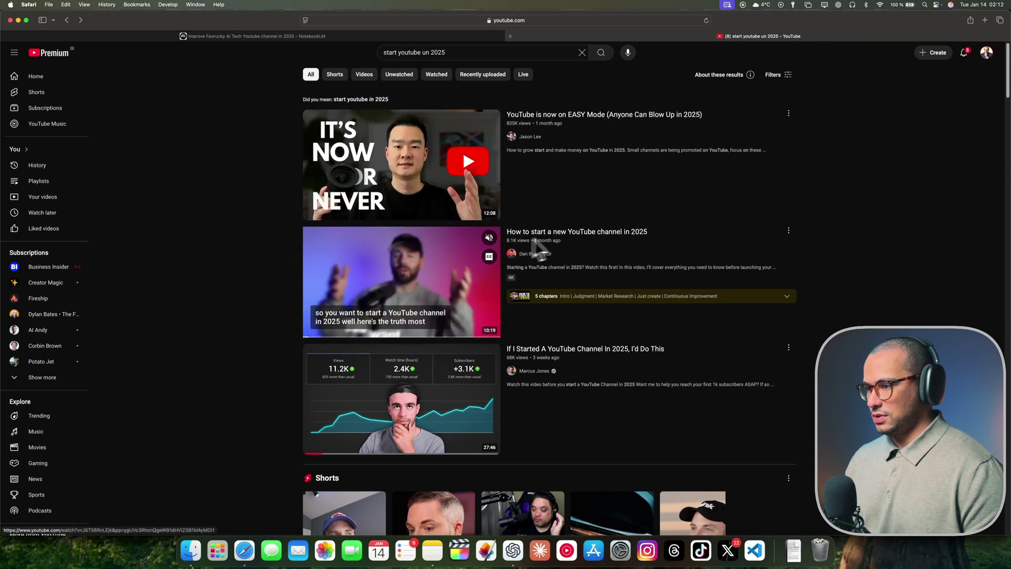
scroll(580, 236, "down", 5)
mouse_move(519, 156)
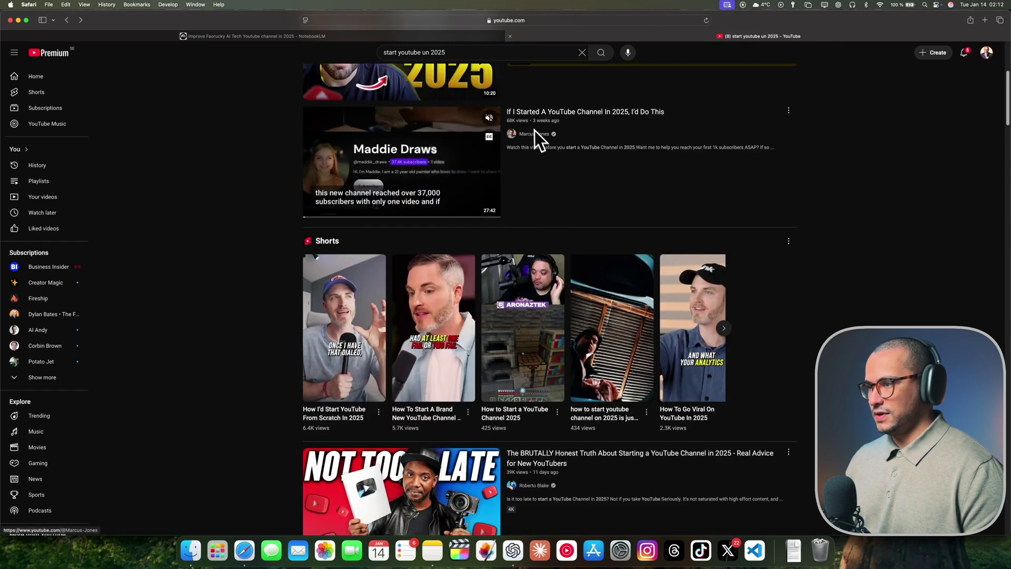
left_click(598, 116)
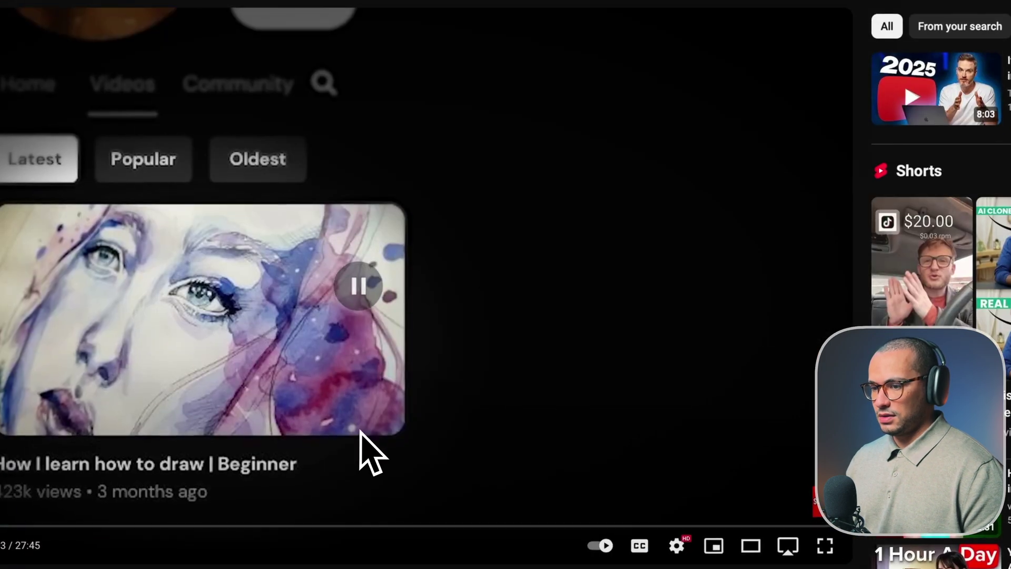
left_click(690, 389)
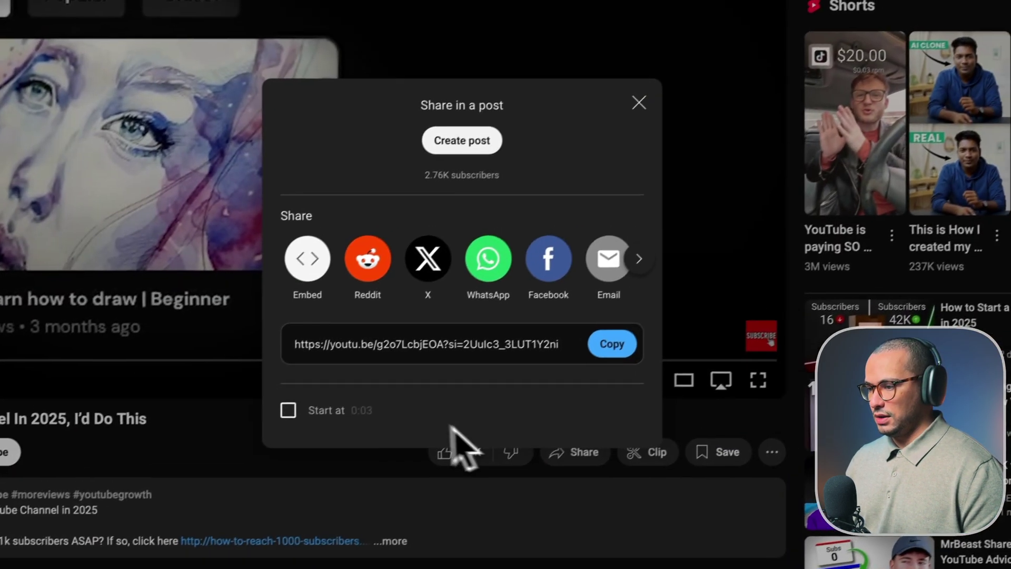
left_click(576, 354)
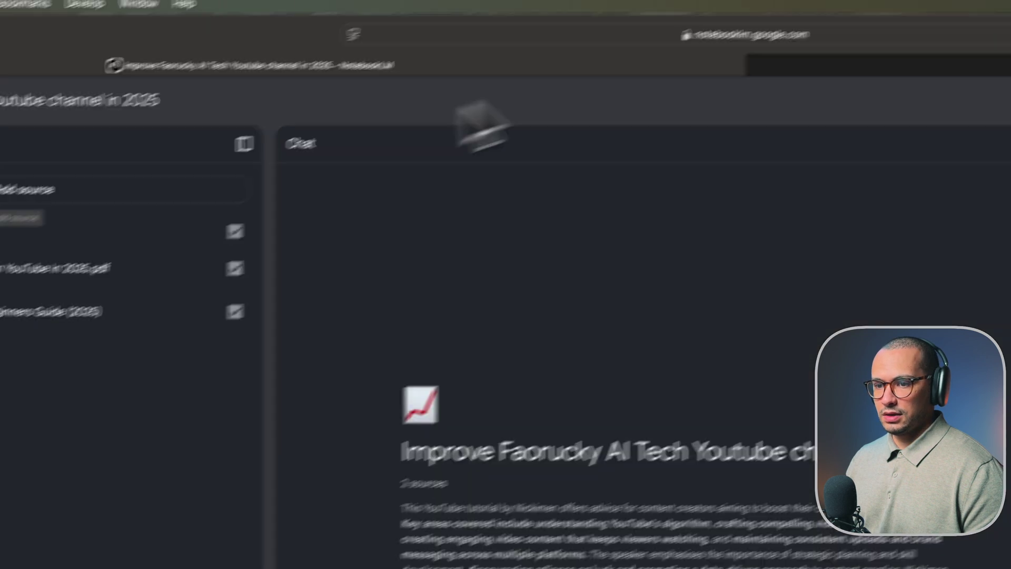
Add the copied link as a notebook source, then bring up options for the Llama 3.3 video.
left_click(16, 195)
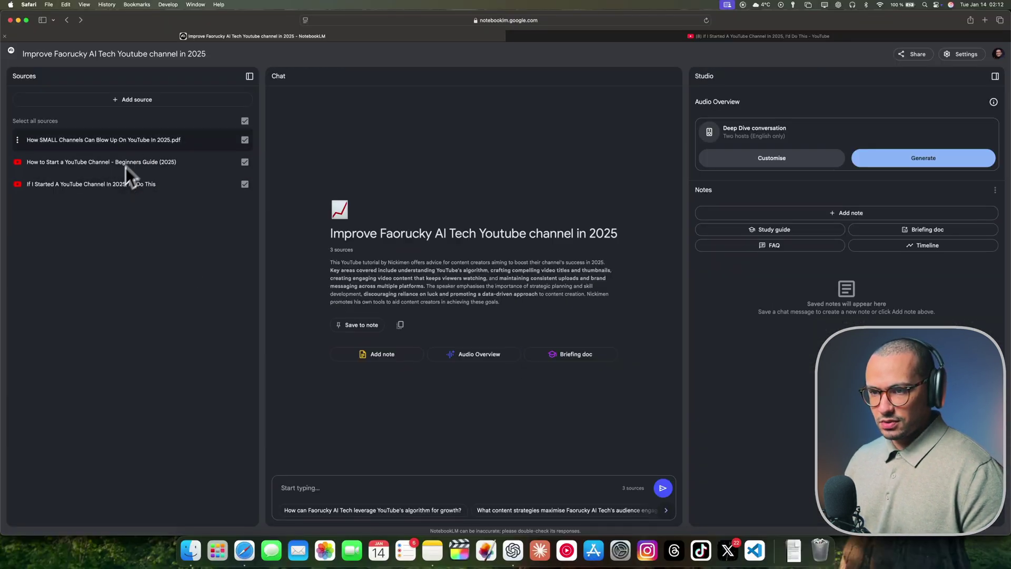
left_click(700, 37)
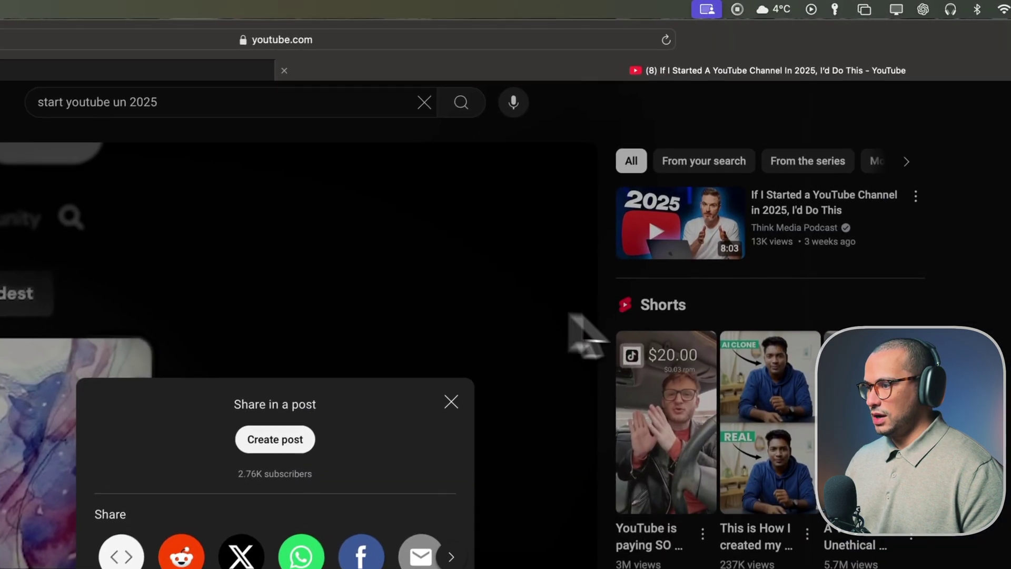
left_click(449, 402)
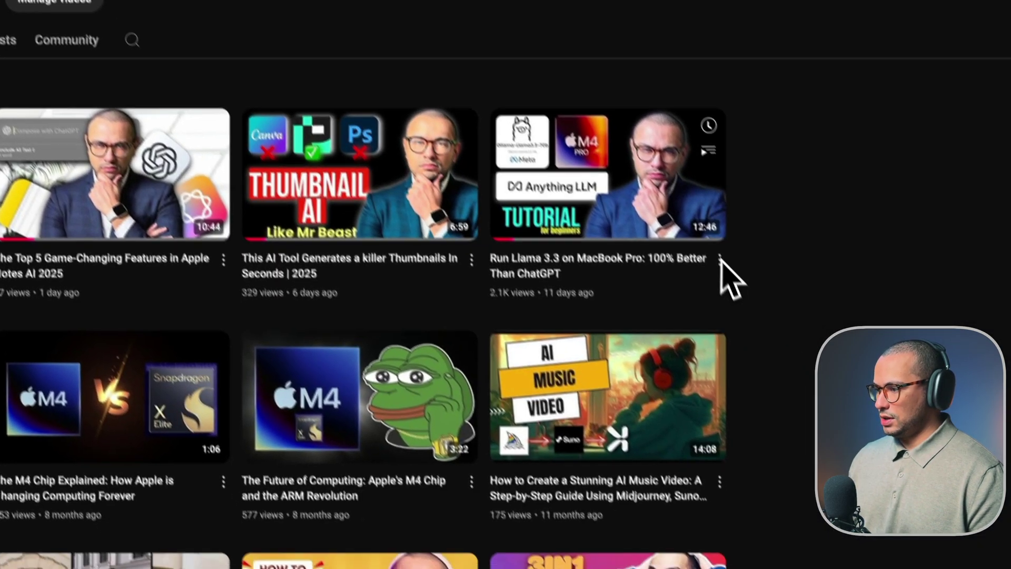
left_click(771, 330)
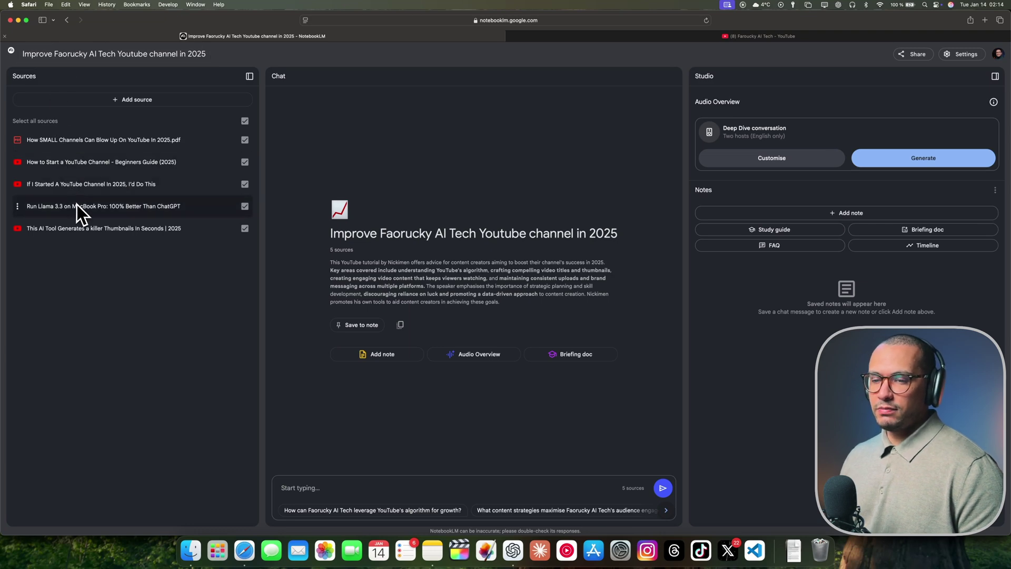
Paste and send the chat question on improving the AI-news channel in 2025.
left_click(333, 485)
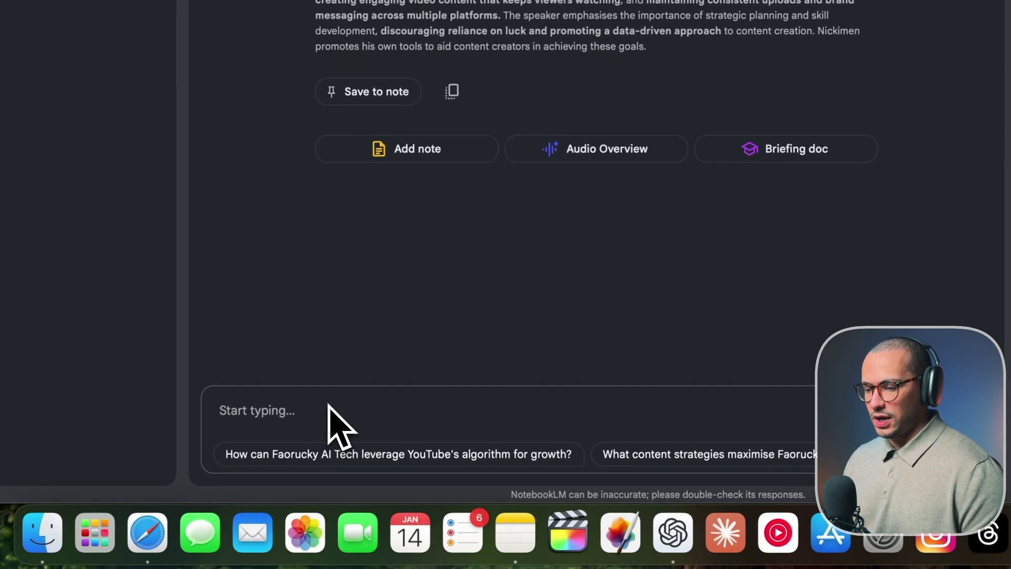
key("super+v")
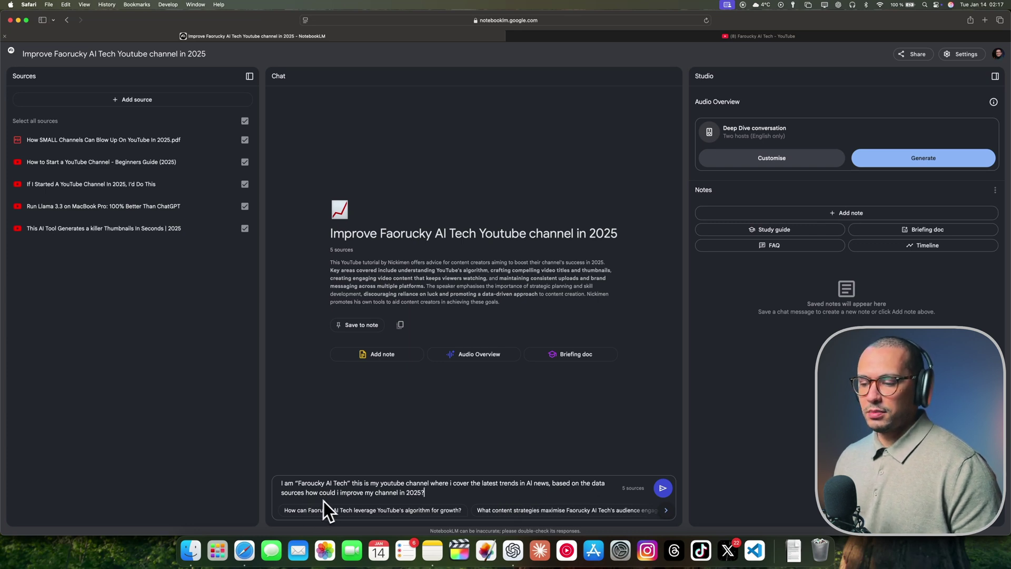
left_click(664, 487)
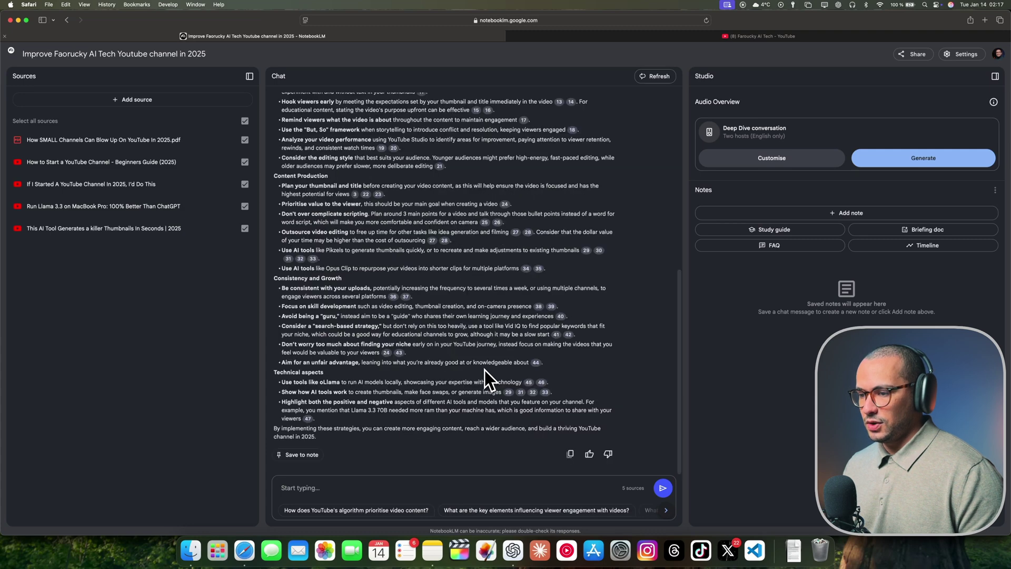
scroll(482, 366, "up", 15)
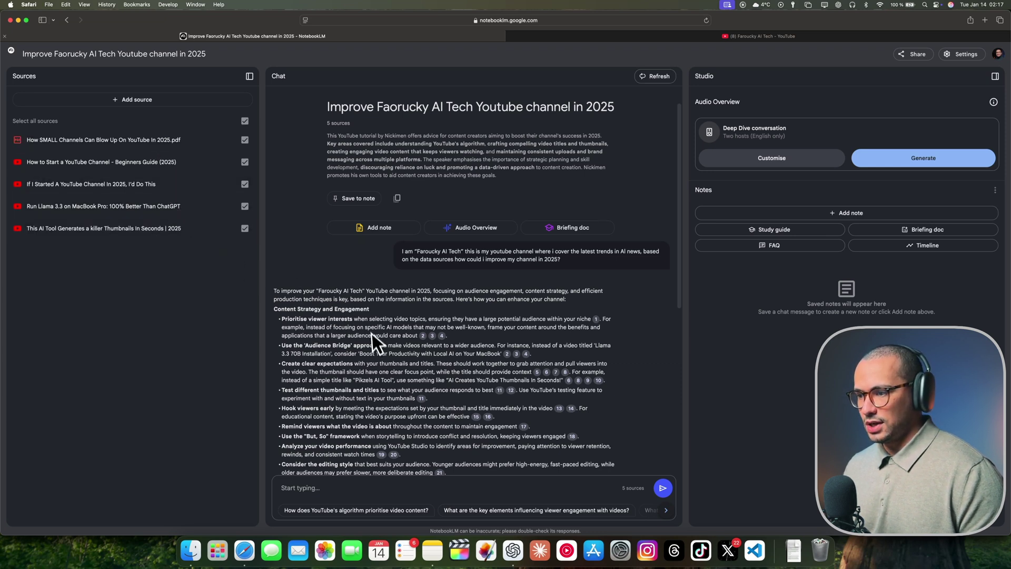
scroll(450, 345, "down", 3)
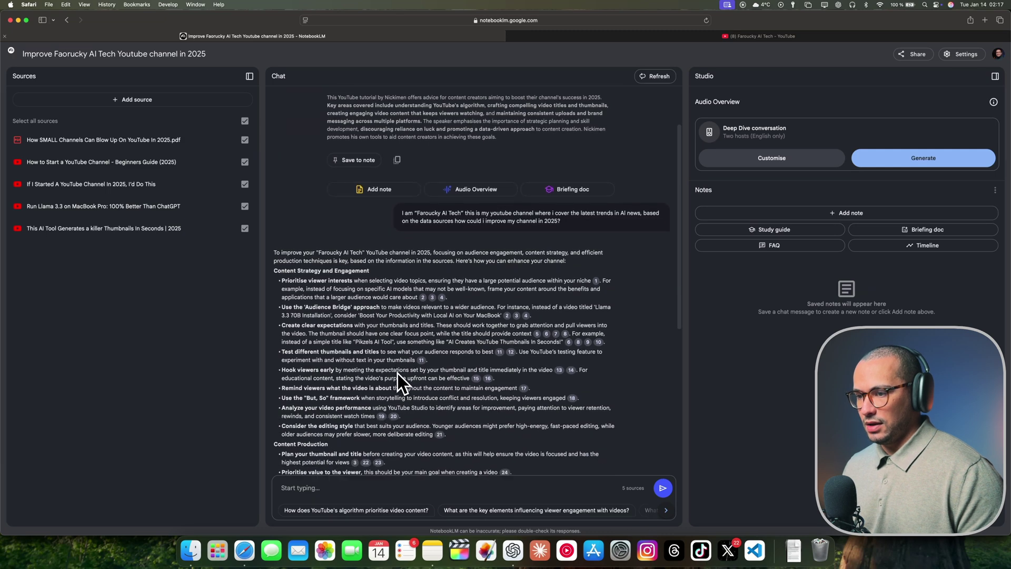
scroll(400, 372, "up", 1)
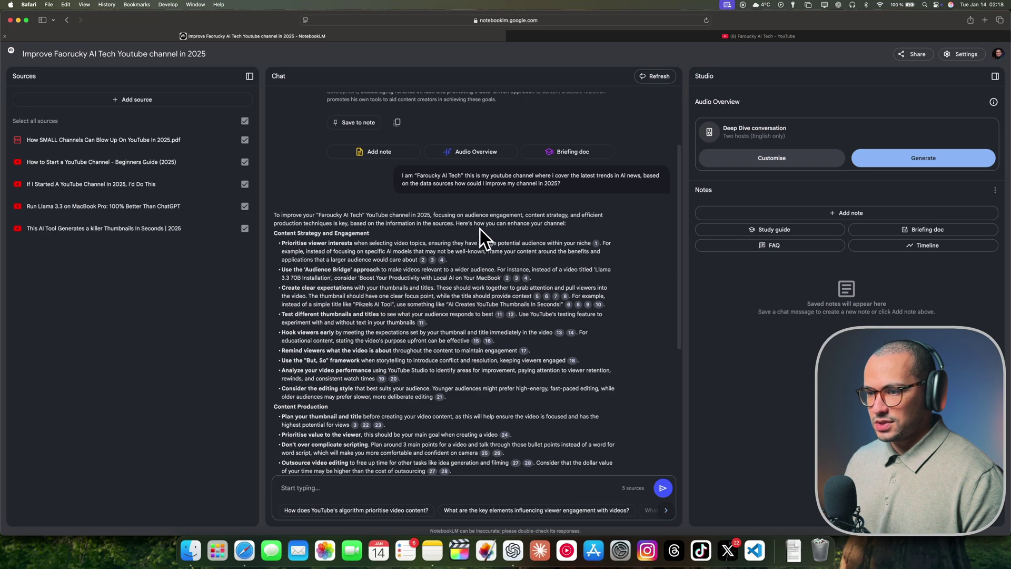
left_click_drag(276, 235, 375, 232)
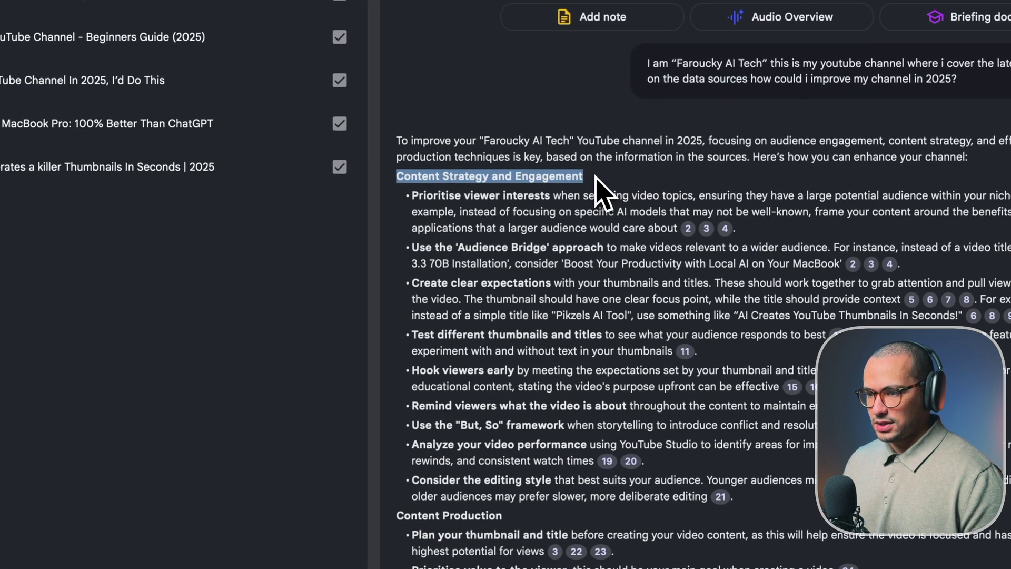
scroll(475, 210, "down", 3)
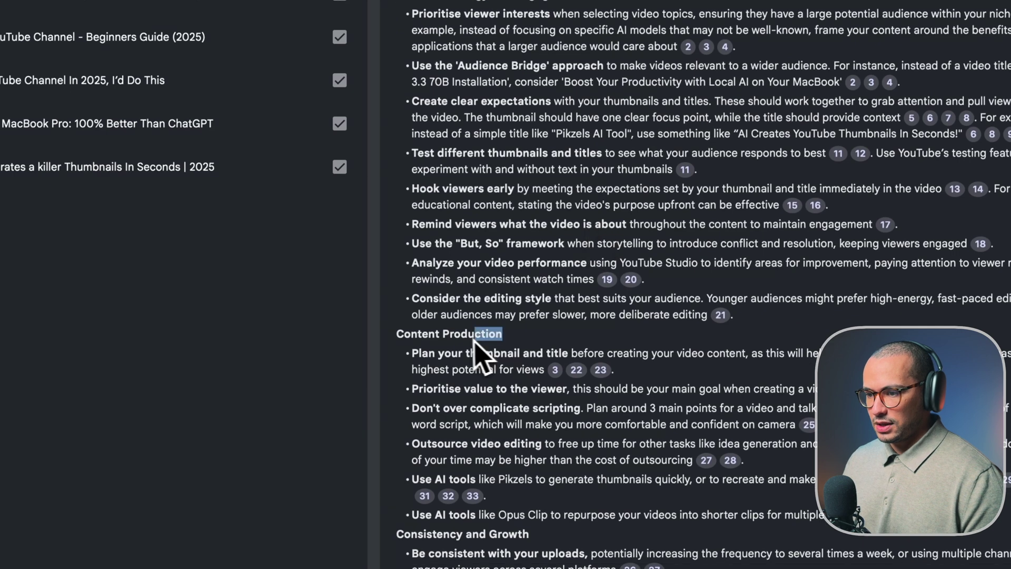
left_click_drag(503, 336, 412, 342)
scroll(504, 363, "down", 3)
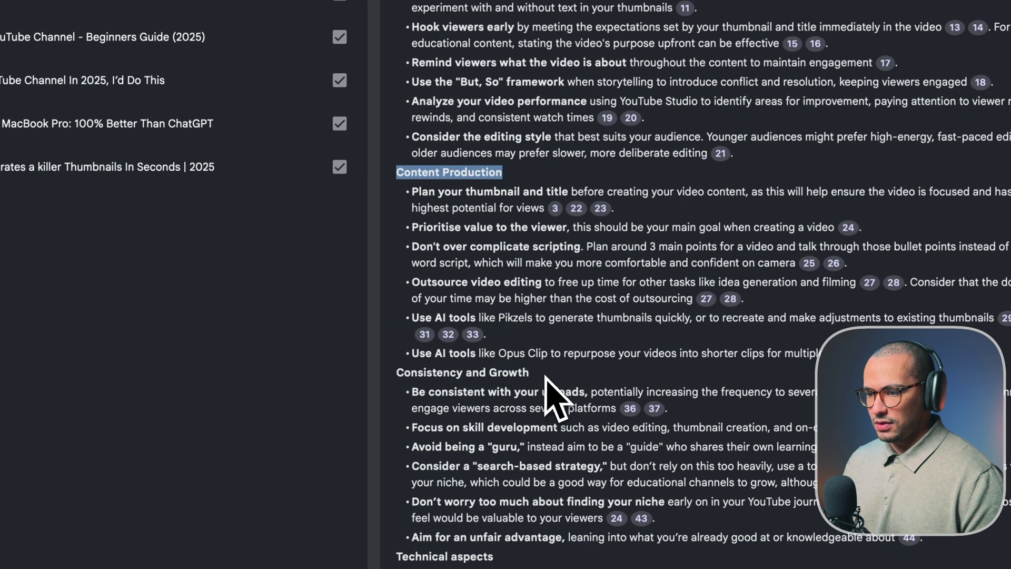
double_click(507, 376)
left_click_drag(529, 373, 405, 375)
scroll(400, 391, "down", 3)
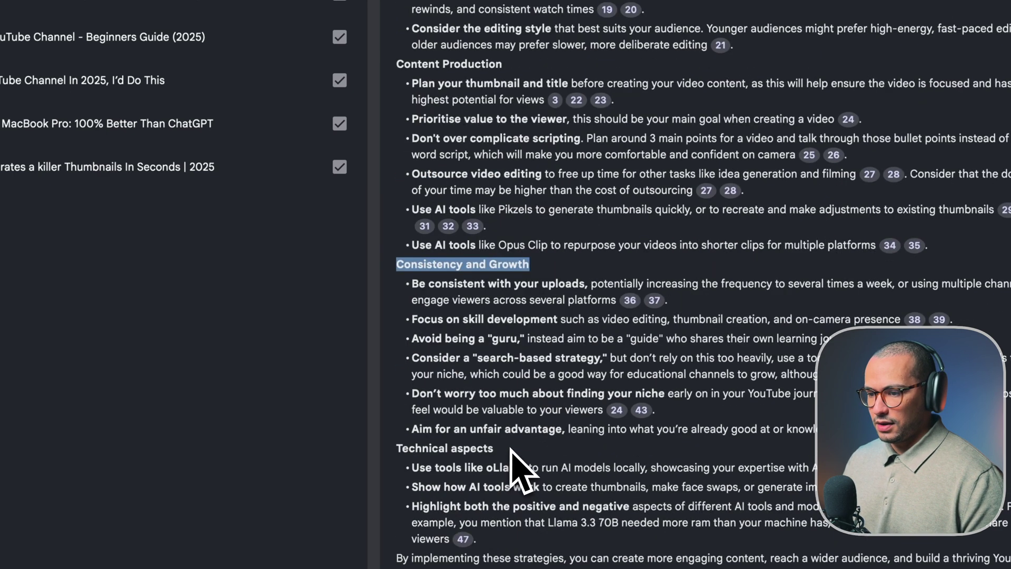
left_click_drag(519, 469, 420, 464)
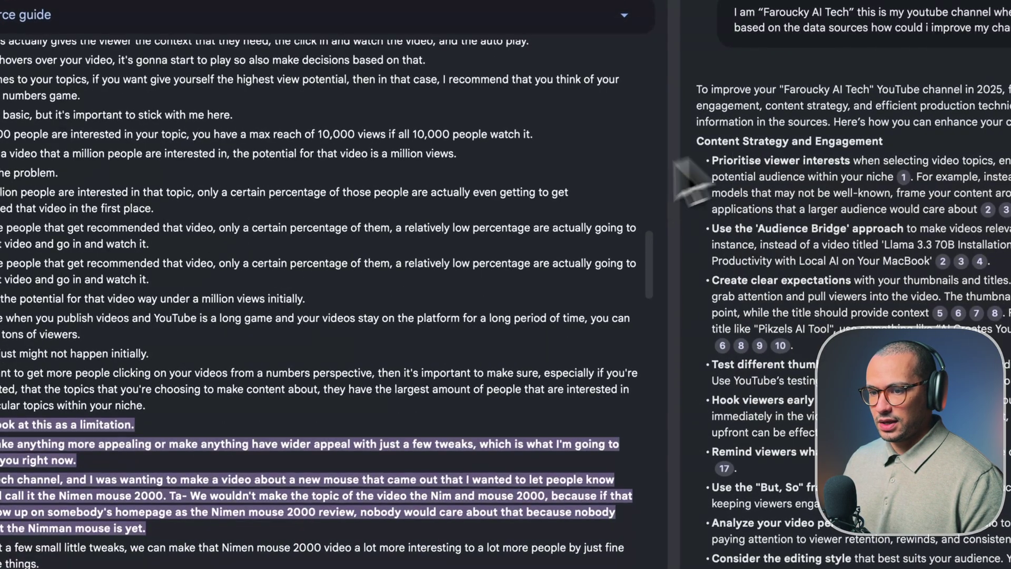
scroll(264, 441, "up", 5)
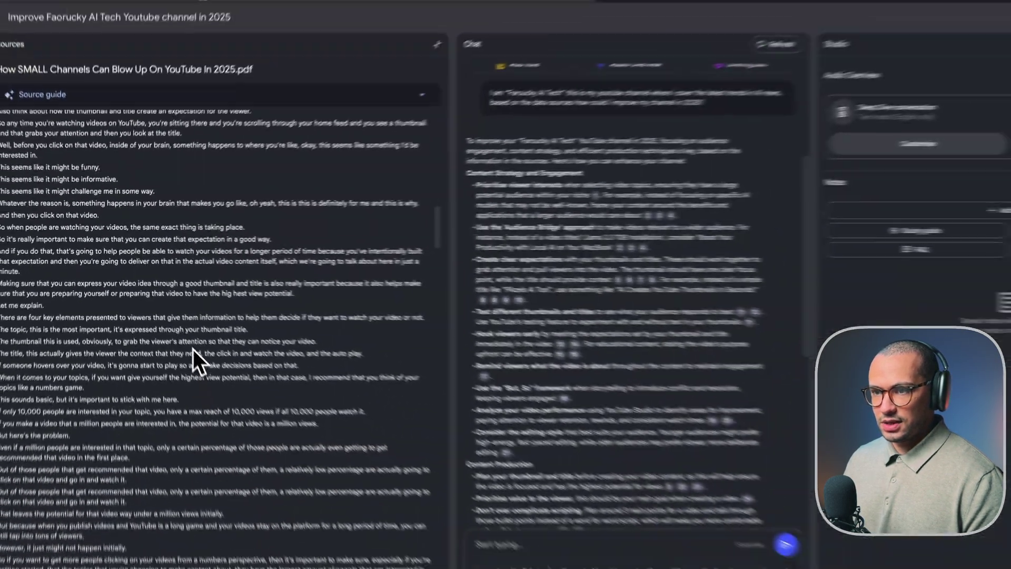
scroll(177, 330, "down", 15)
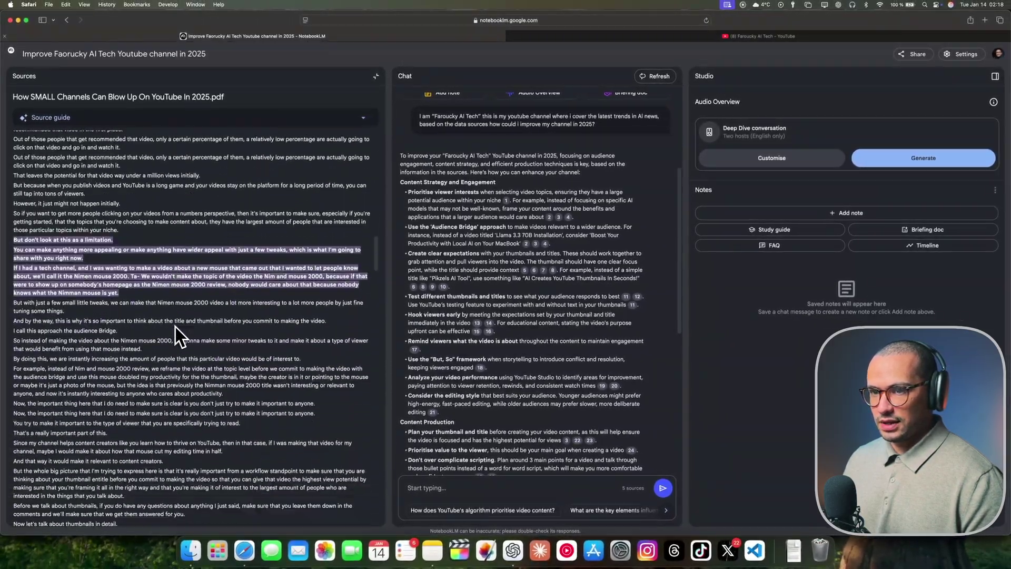
scroll(175, 327, "up", 3)
left_click(25, 77)
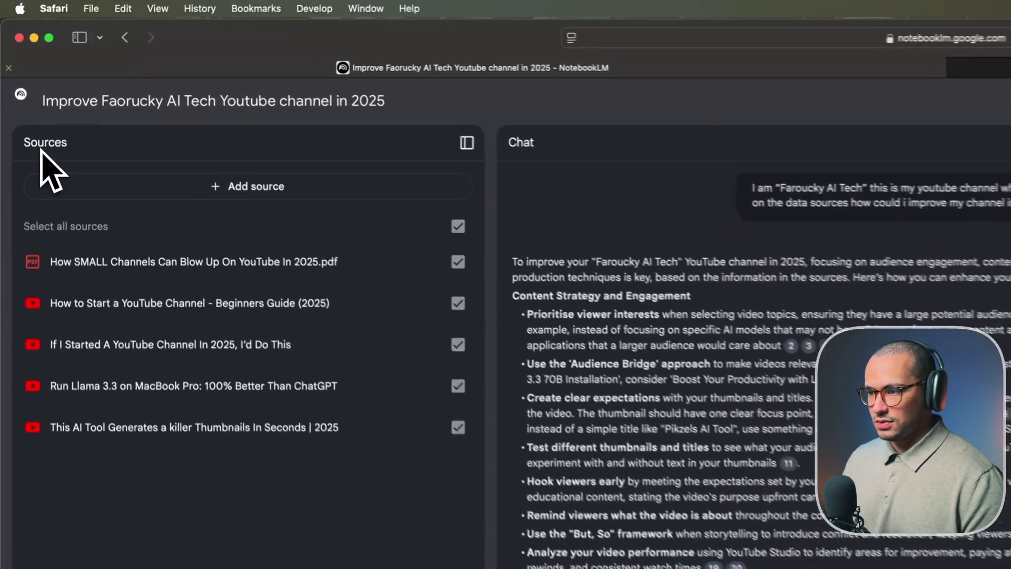
scroll(567, 454, "down", 10)
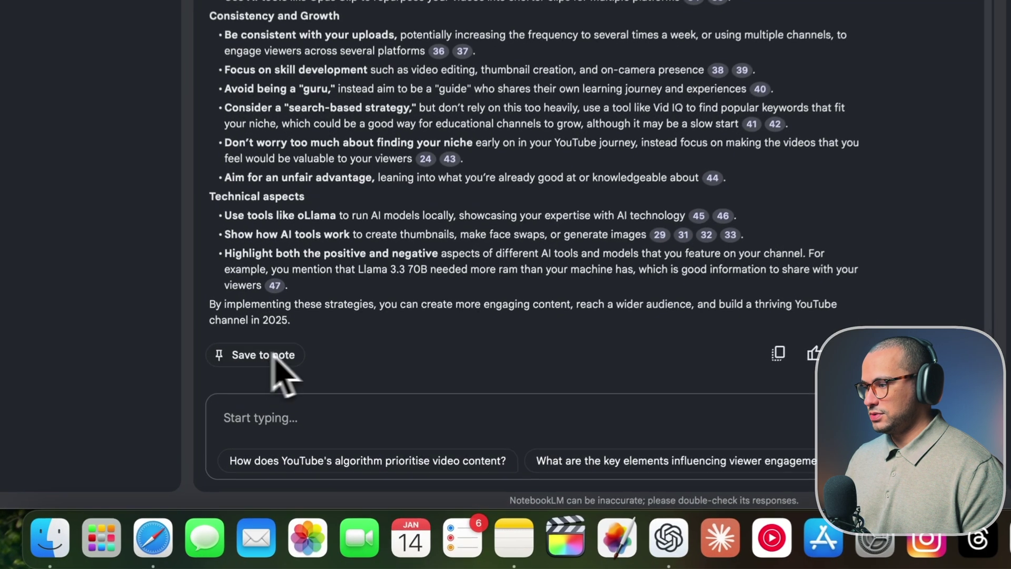
Save the chat response to Notes as 'Boosting Your YouTube Channel with AI in 2025'.
left_click(304, 455)
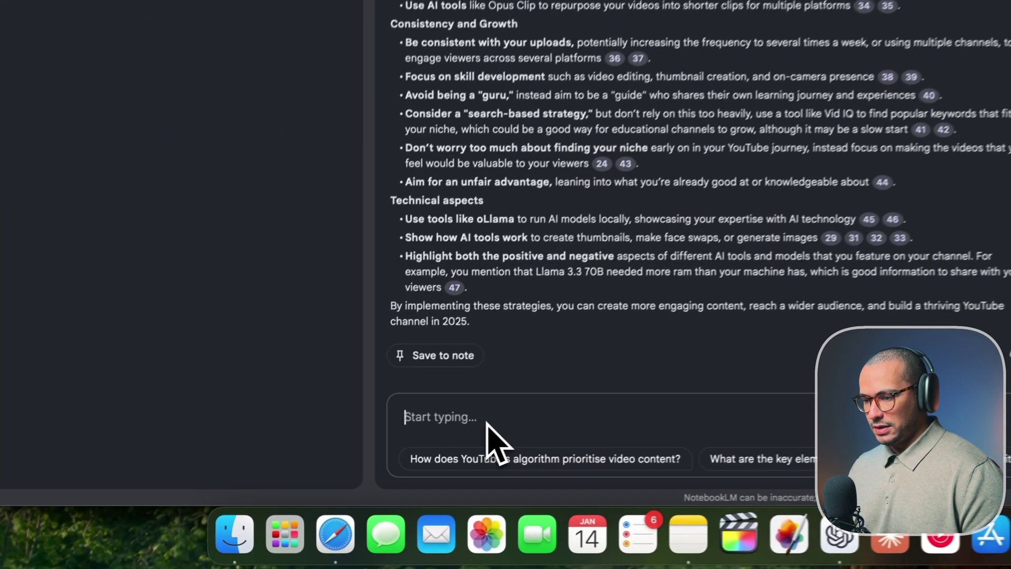
left_click(327, 493)
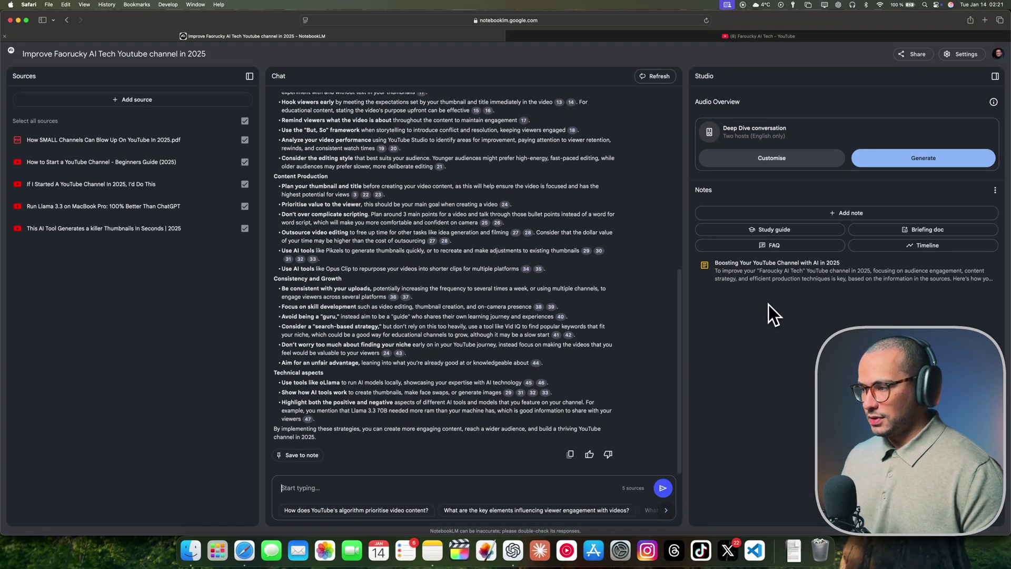
left_click(784, 230)
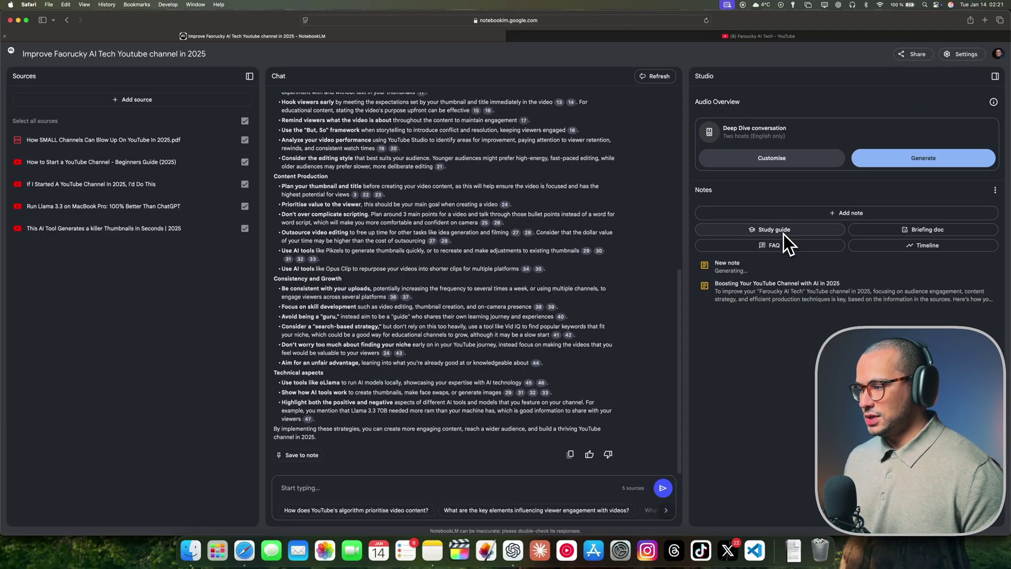
left_click(753, 270)
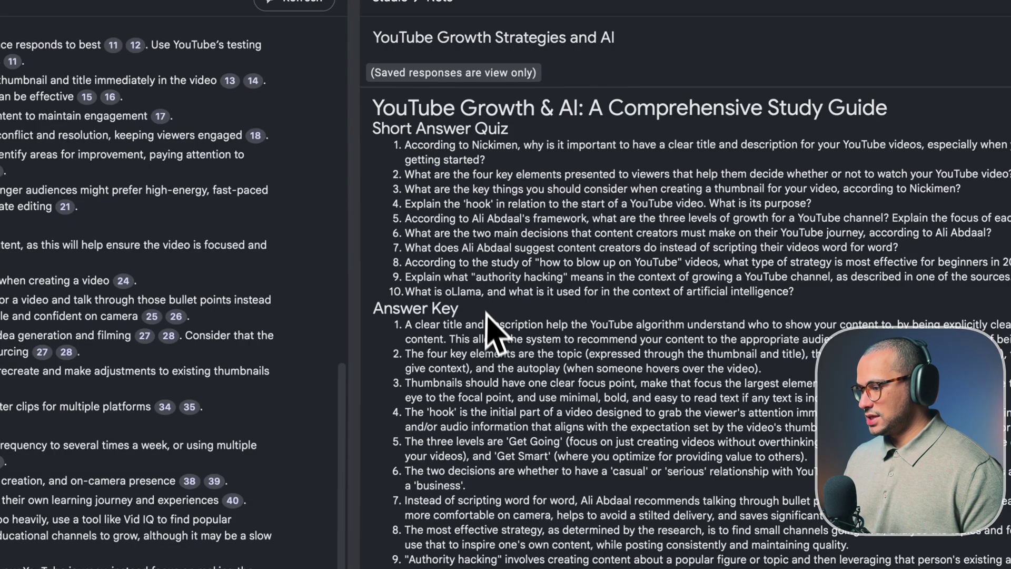
scroll(501, 379, "down", 5)
scroll(510, 427, "up", 5)
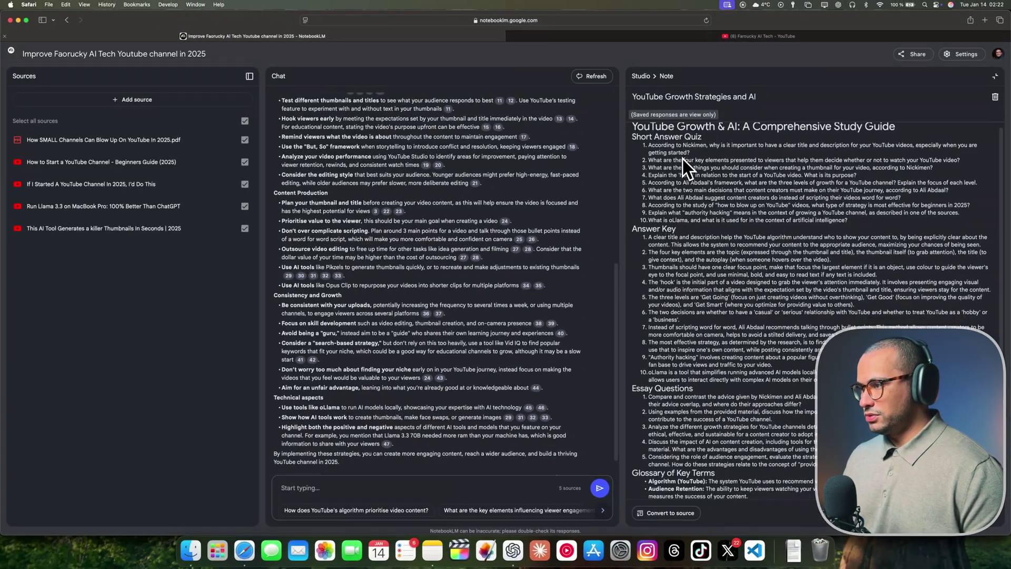
scroll(682, 159, "up", 1)
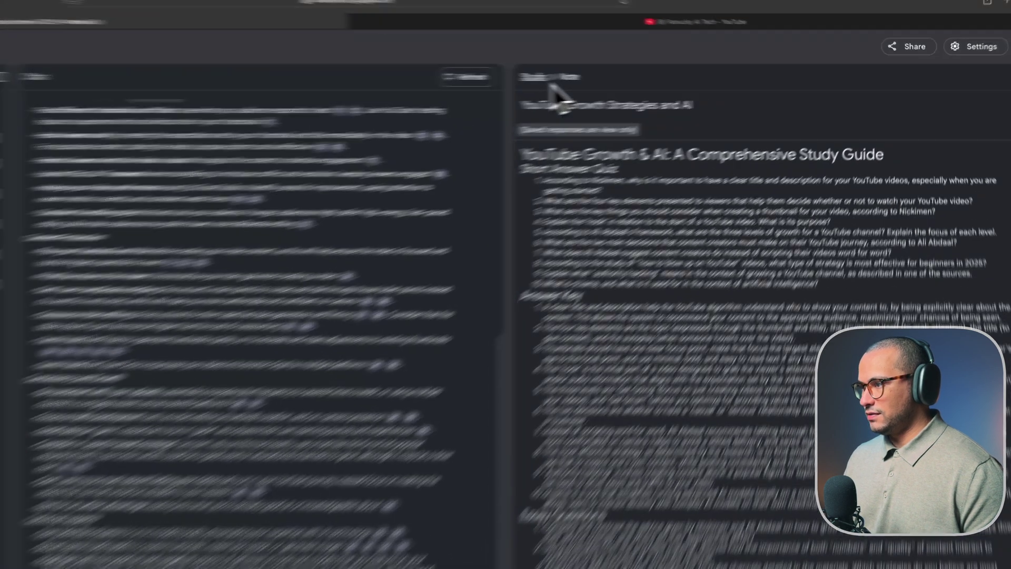
Generate the 'YouTube Growth Strategies & AI Tools for 2025' briefing doc, review it, and return to Notes.
left_click(641, 76)
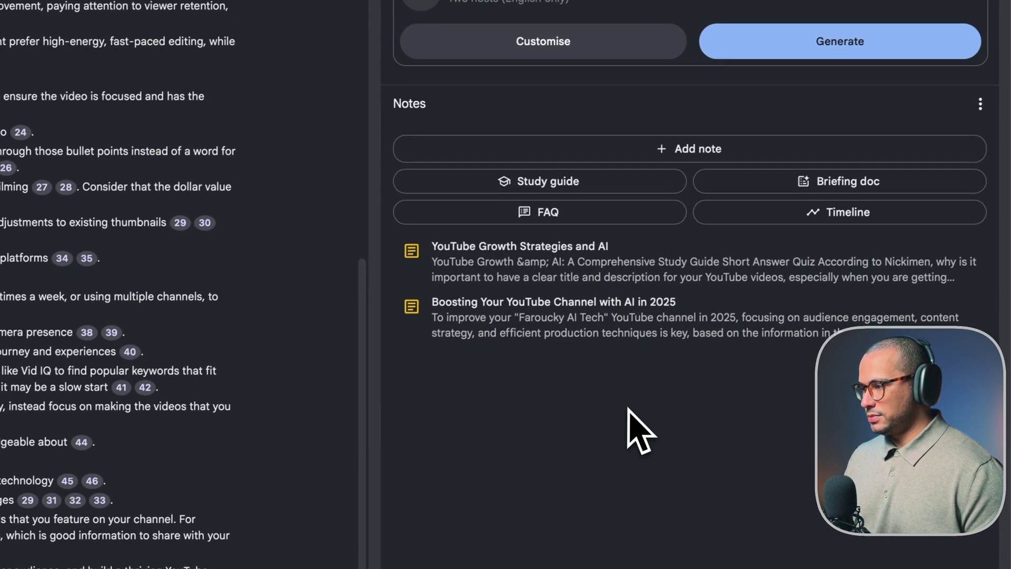
left_click(801, 194)
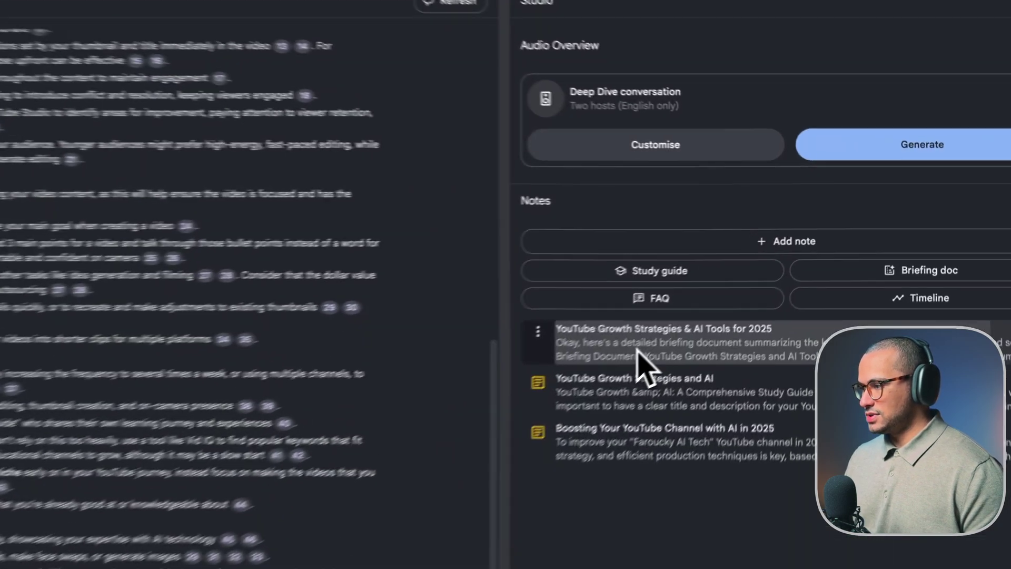
left_click(761, 276)
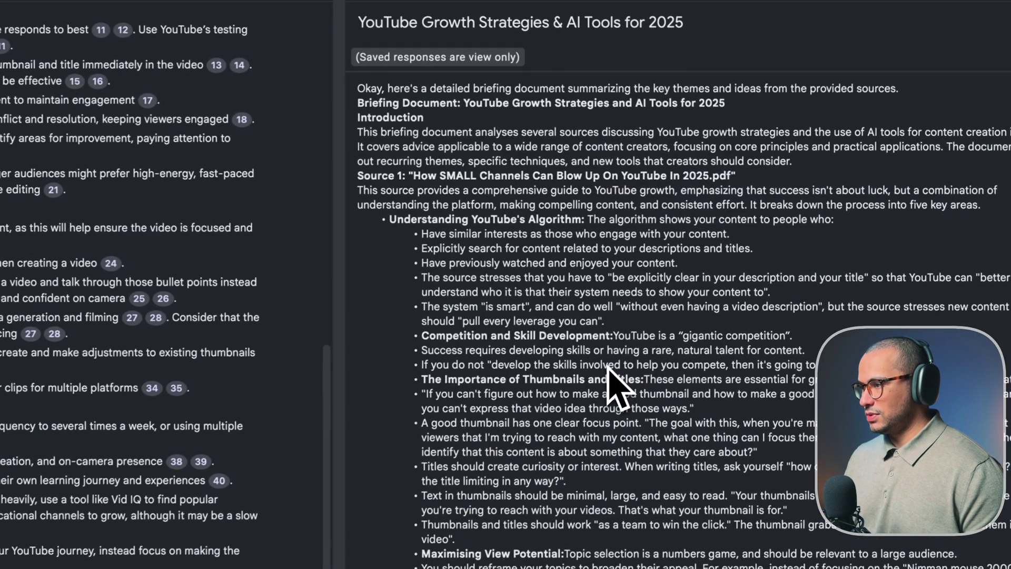
scroll(473, 199, "down", 5)
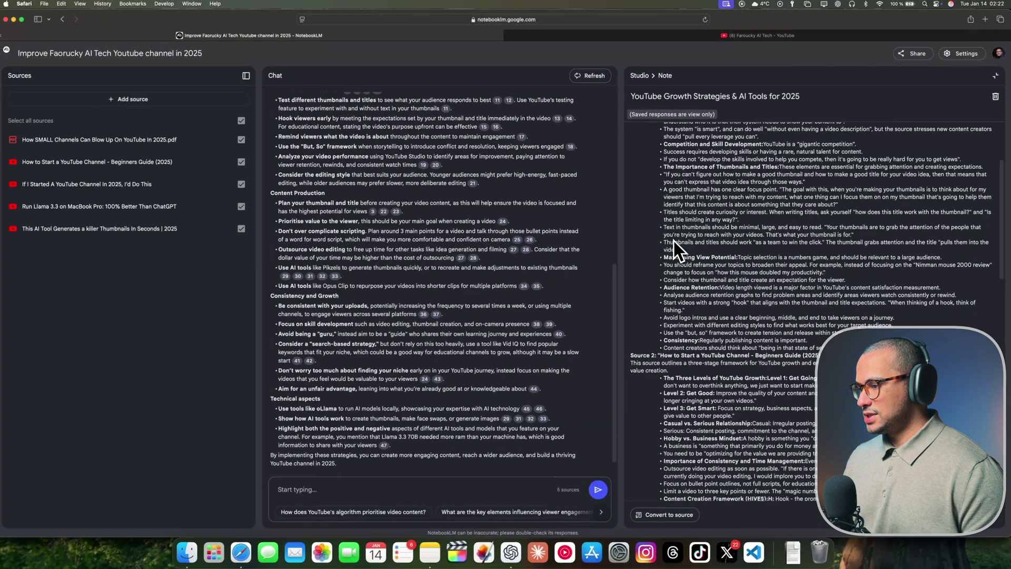
scroll(664, 243, "up", 5)
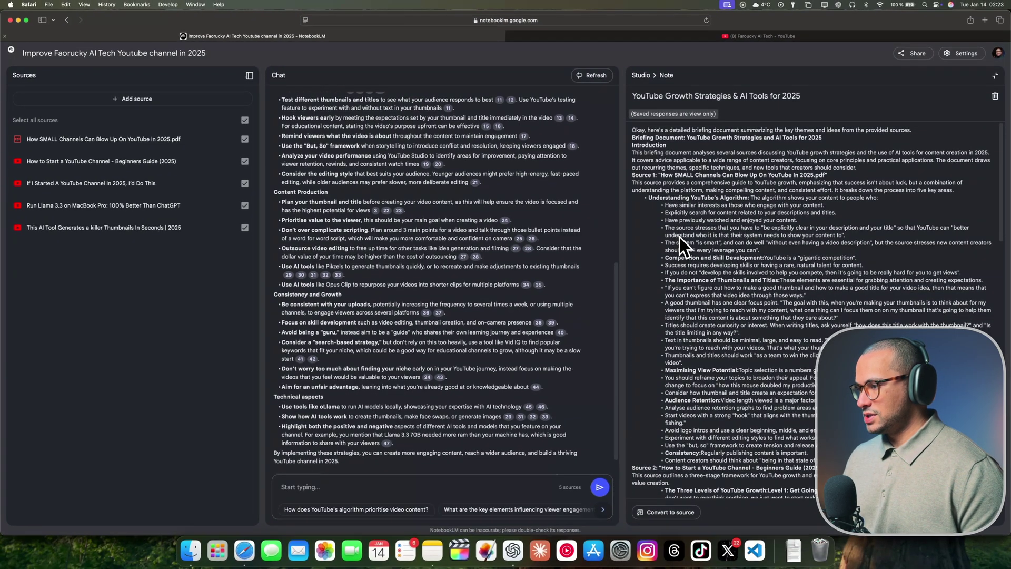
scroll(722, 251, "down", 15)
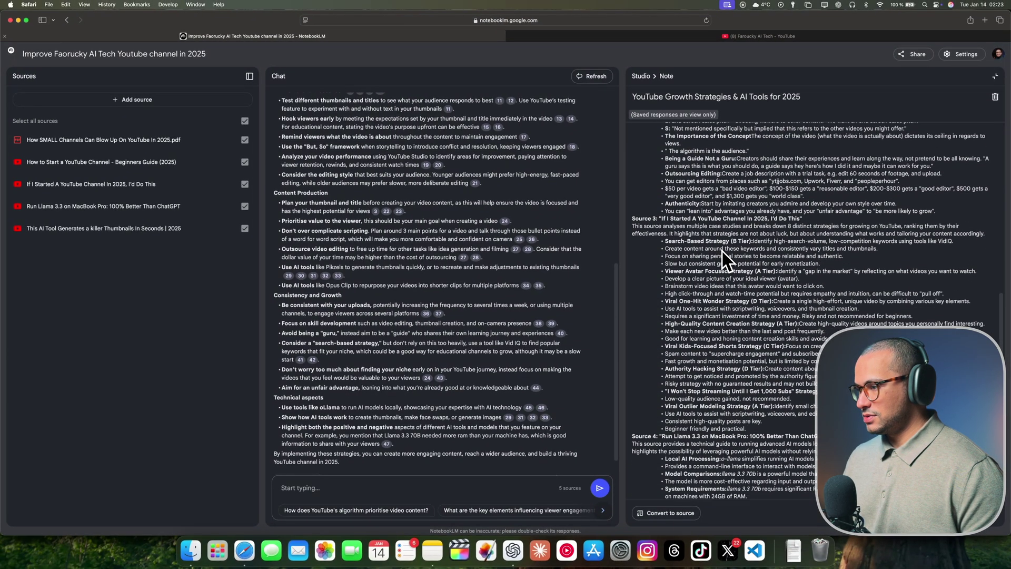
left_click(641, 76)
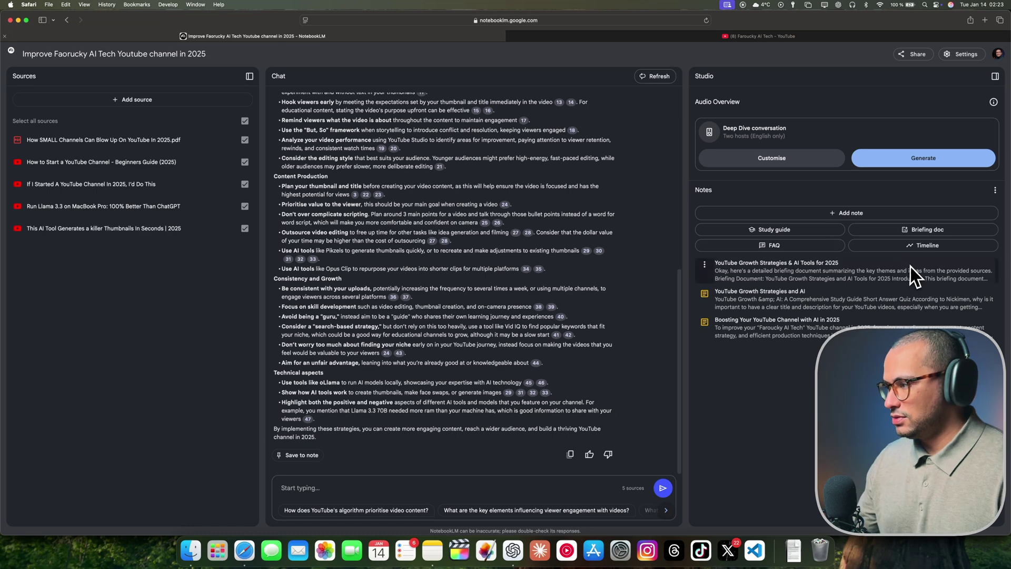
Generate the 'YouTube Success Strategies: A Content Creator's Guide' timeline and select its March 25, 2016 entry.
left_click(915, 250)
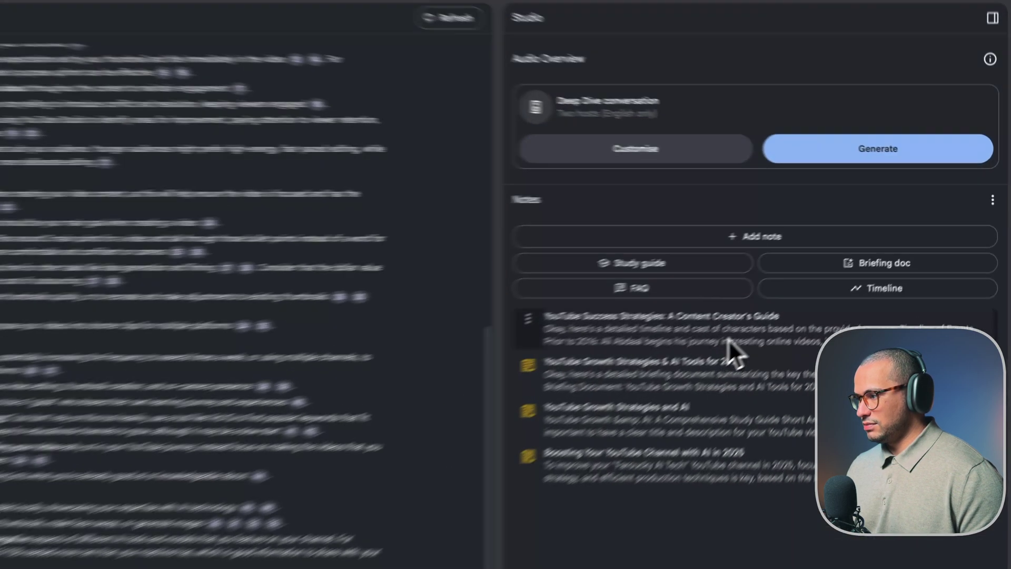
left_click(779, 274)
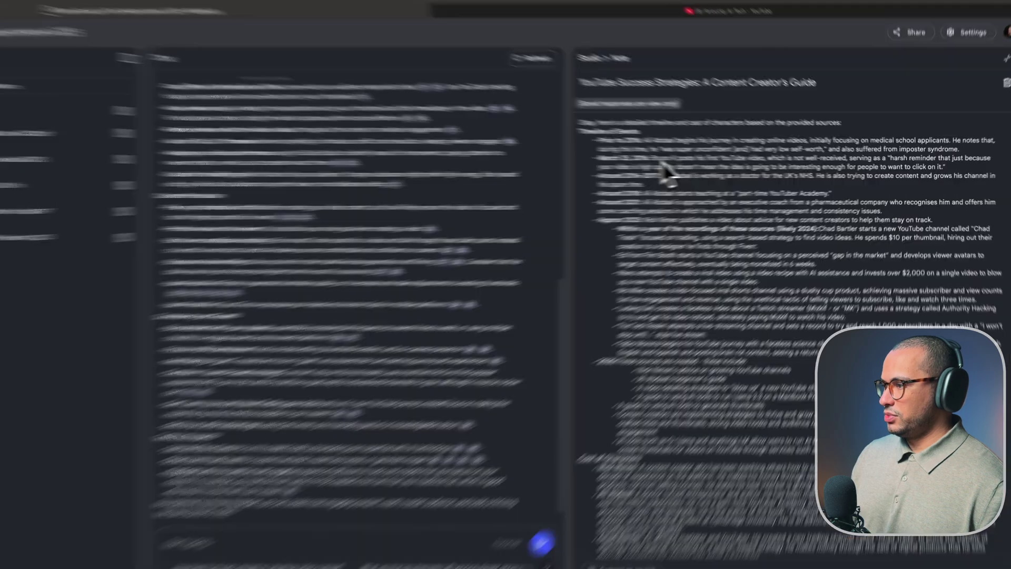
left_click_drag(701, 160, 745, 163)
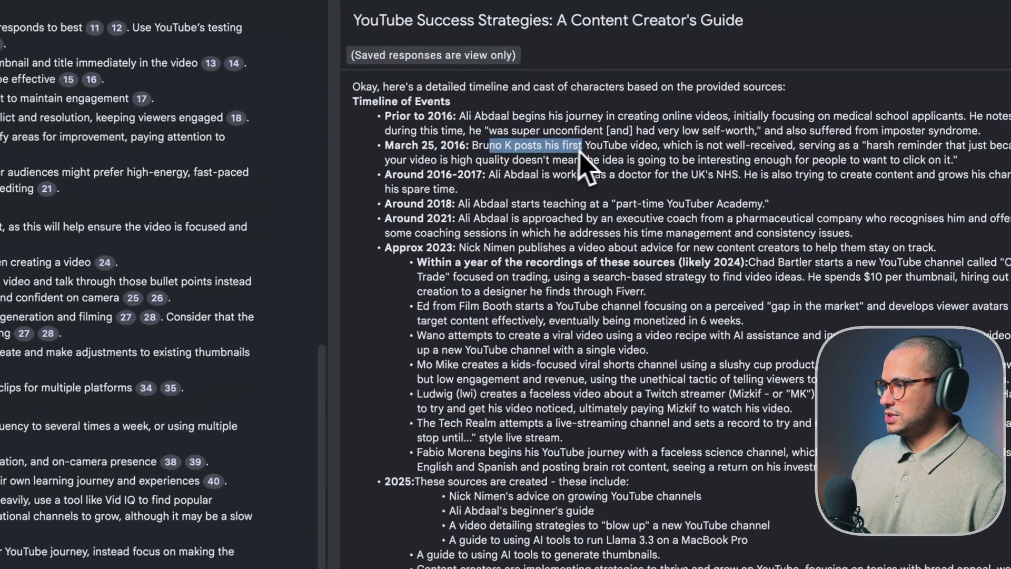
left_click_drag(581, 158, 685, 154)
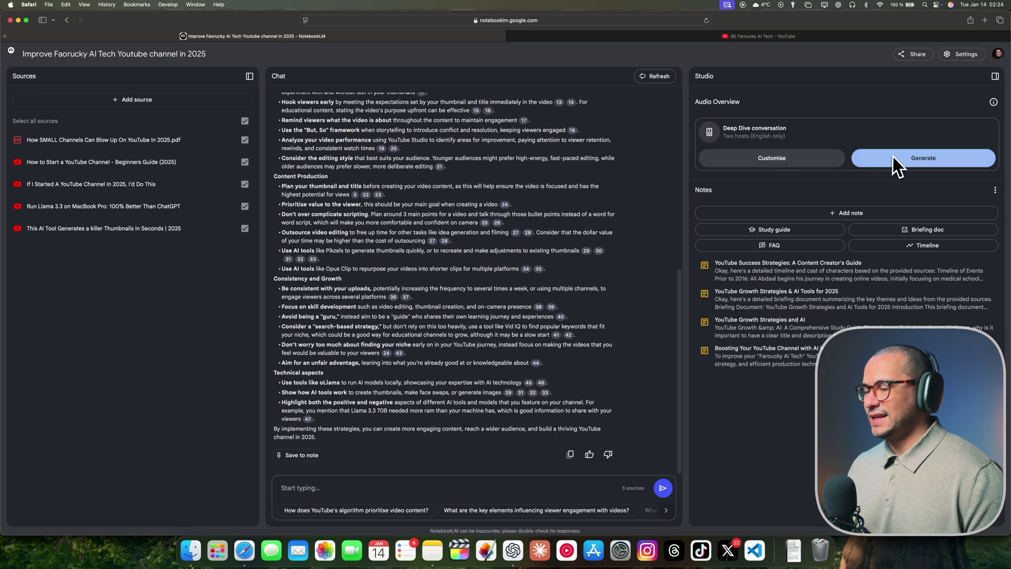
Generate the 15:18 deep-dive audio overview from the five sources.
scroll(421, 194, "up", 5)
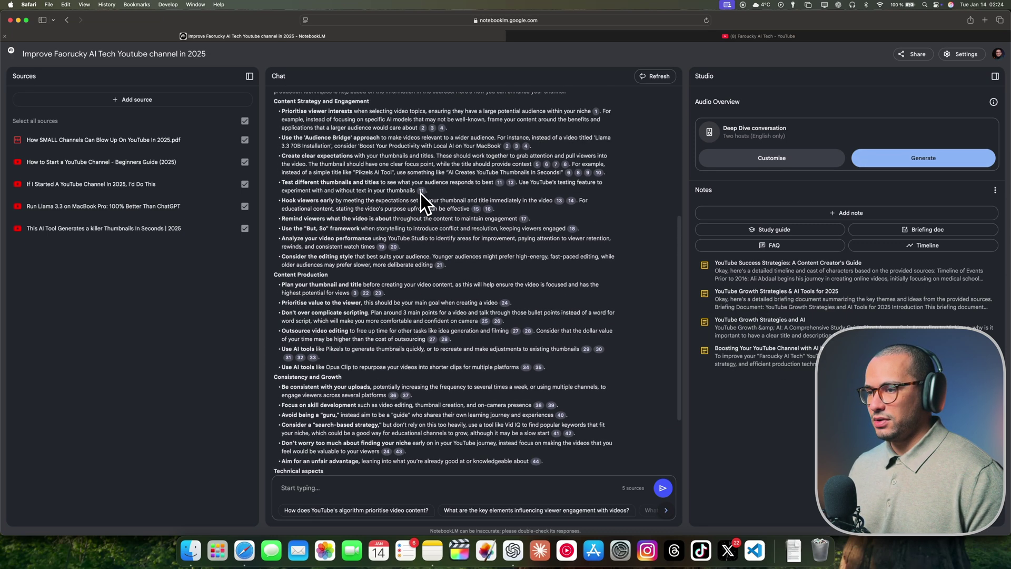
scroll(421, 194, "down", 8)
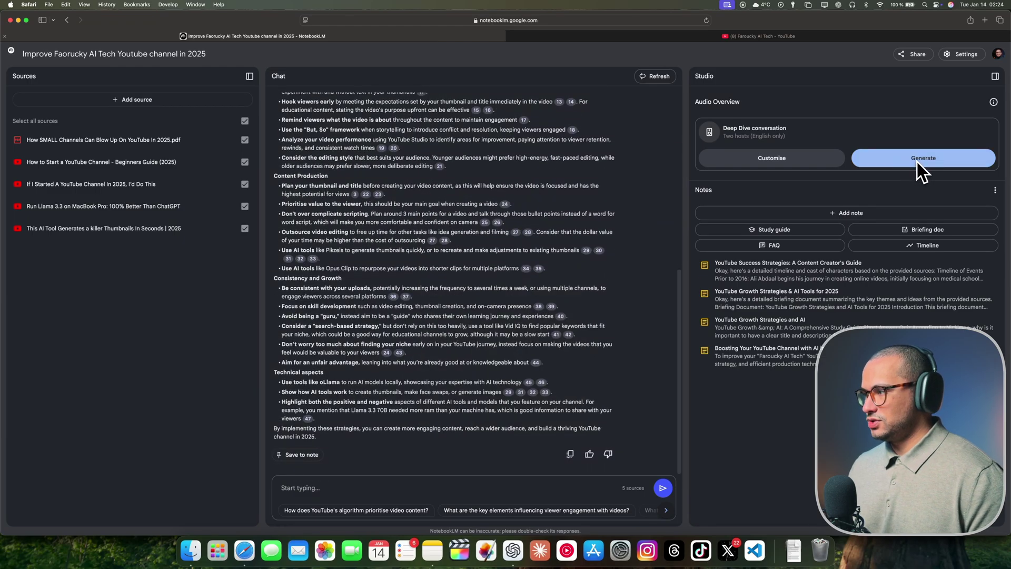
left_click(918, 158)
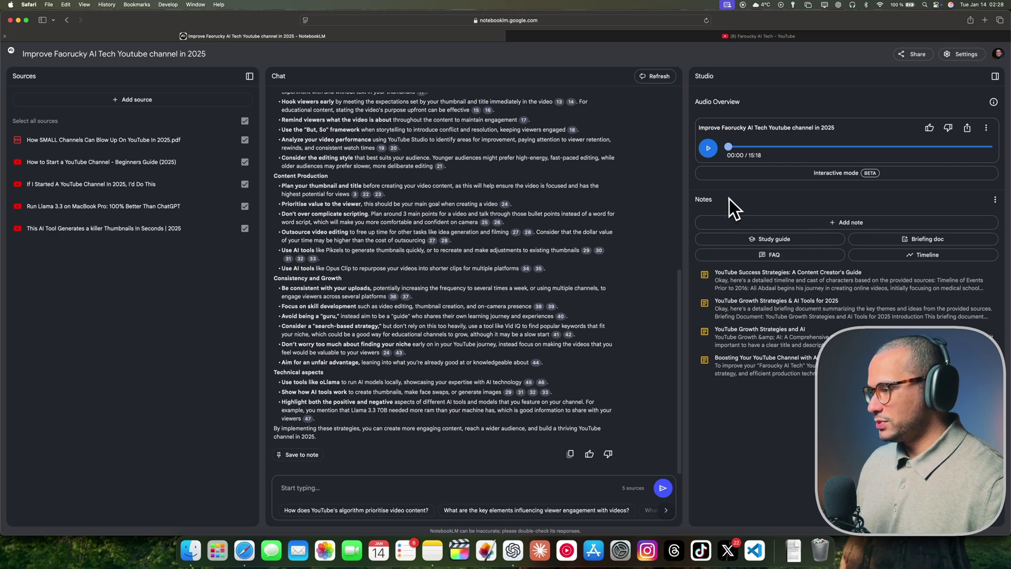
Play the audio overview and pause it at 01:08.
left_click(709, 149)
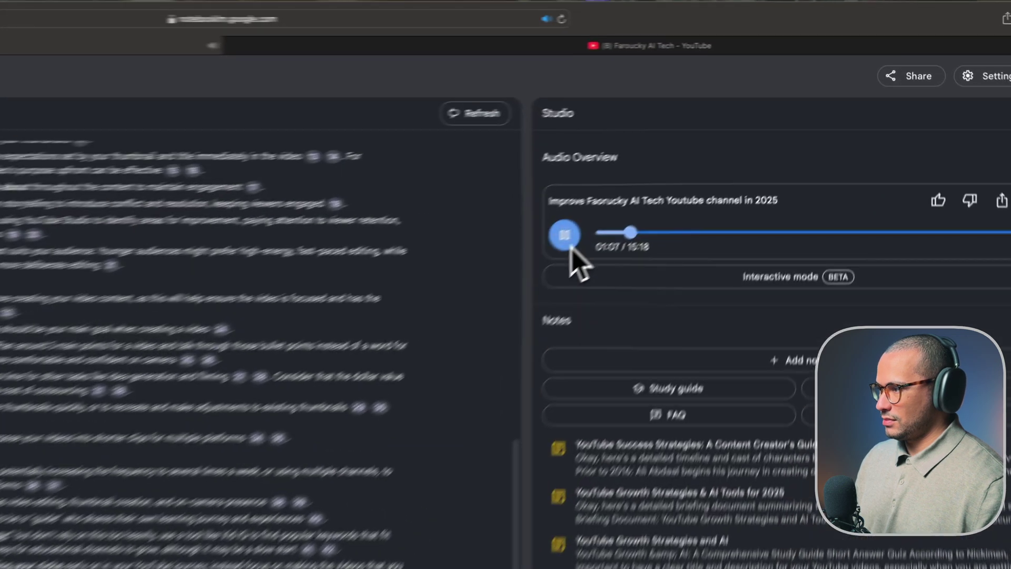
left_click(713, 156)
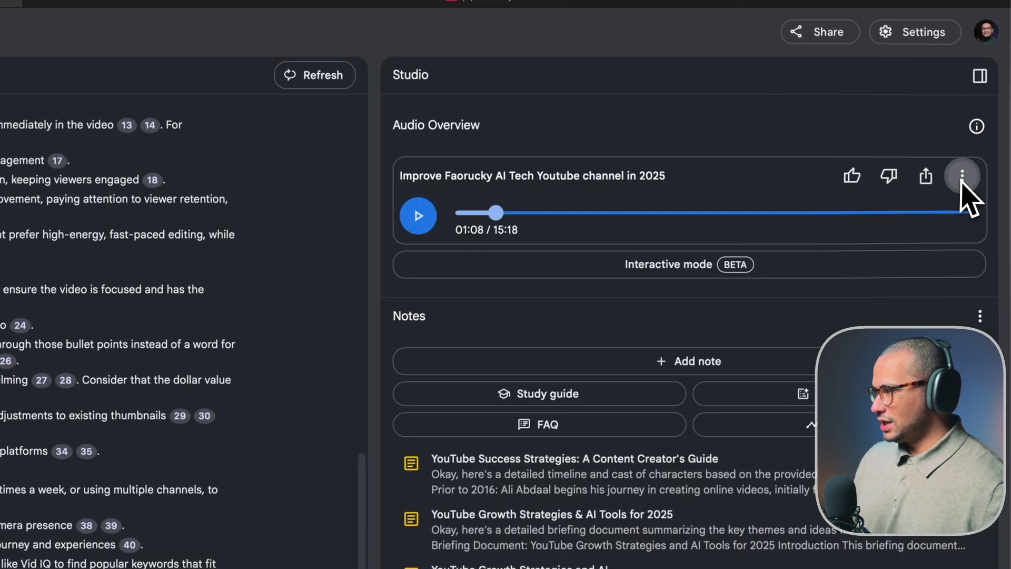
Allow microphone access for notebooklm.google.com in Safari's website settings.
left_click(964, 175)
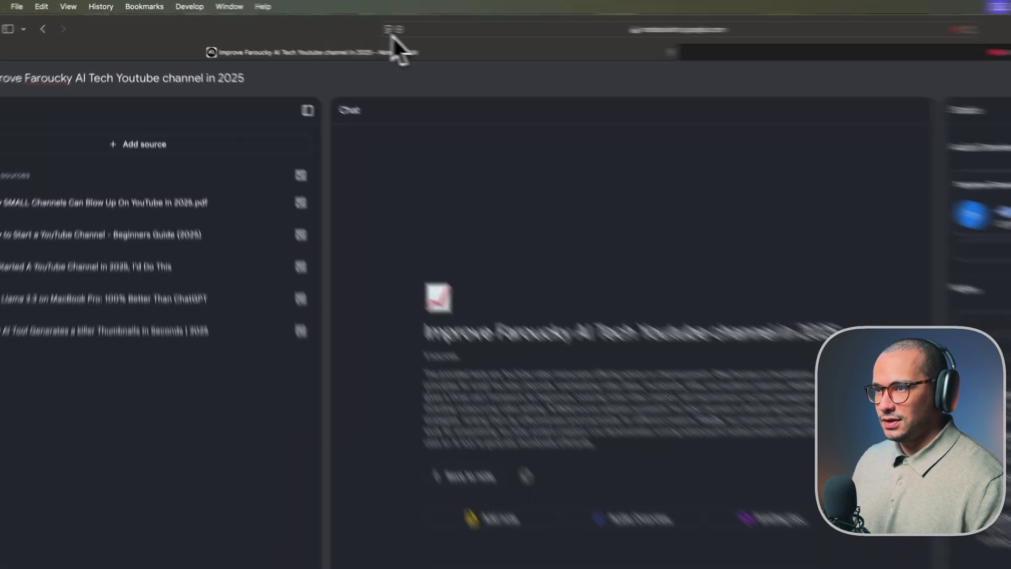
left_click(305, 20)
left_click(494, 151)
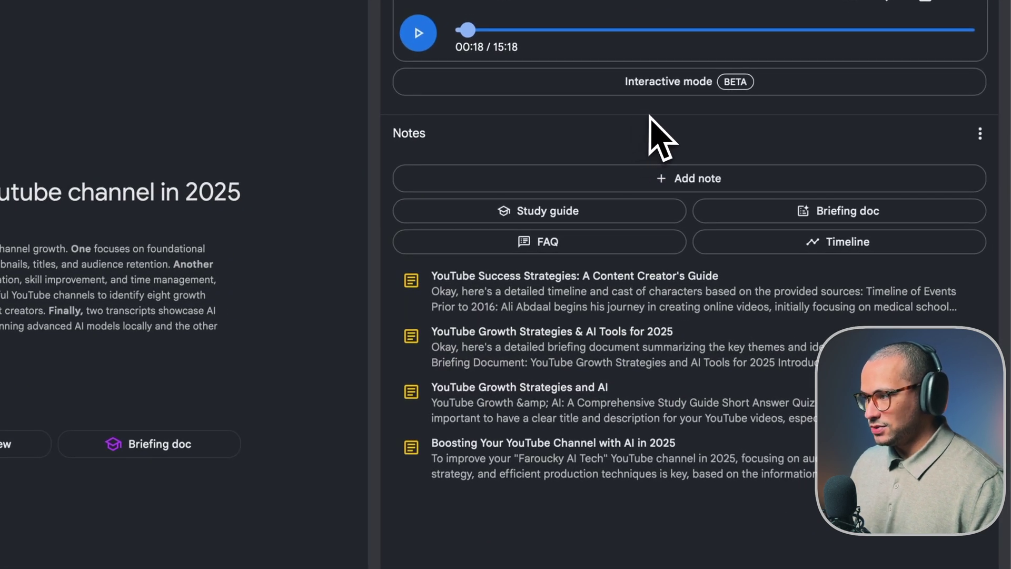
Switch the audio overview to Interactive mode (BETA) and join the hosts' conversation.
left_click(651, 87)
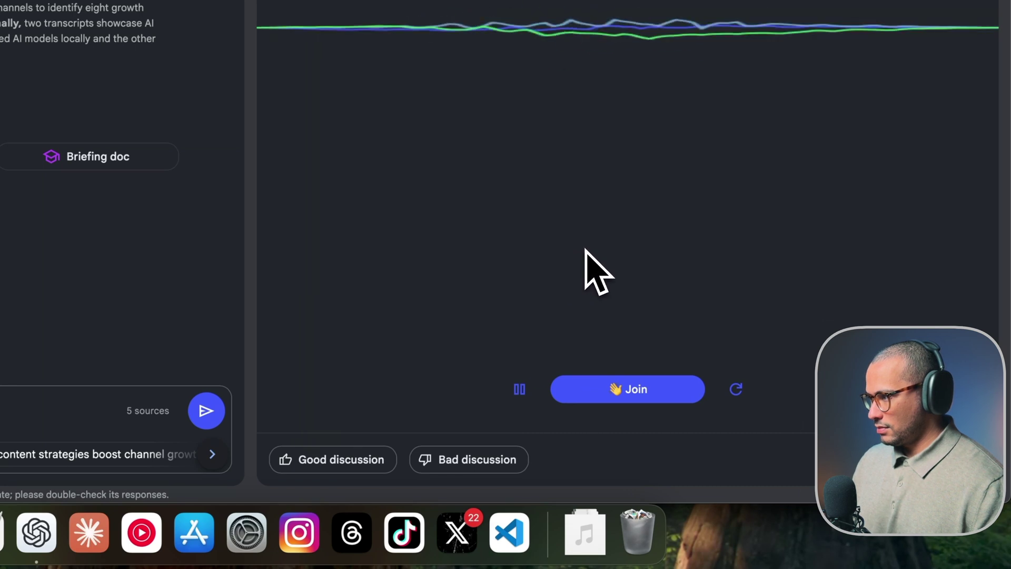
left_click(622, 405)
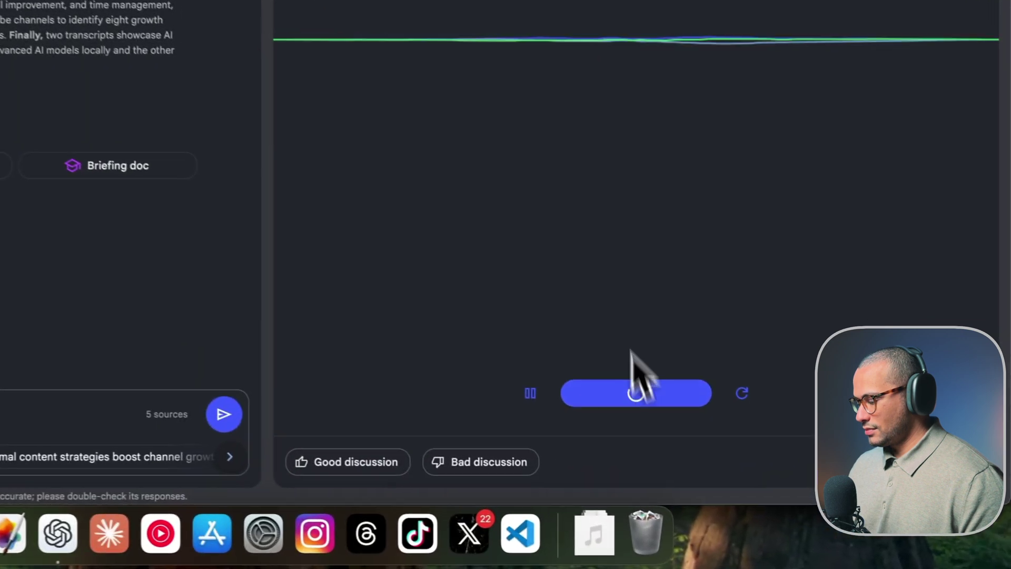
Rejoin the Audio Overview hosts so the interactive podcast listens for a spoken question.
left_click(809, 476)
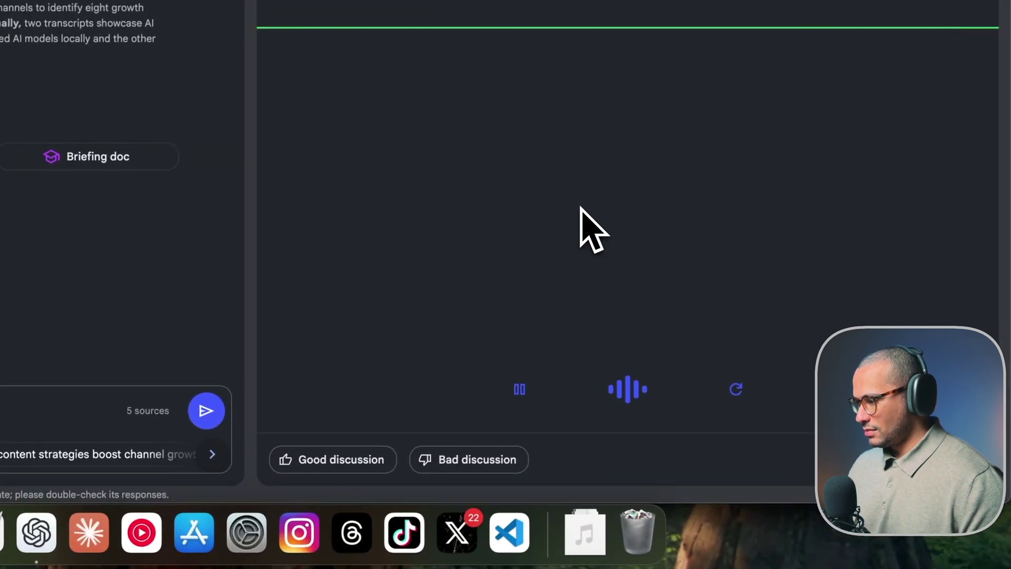